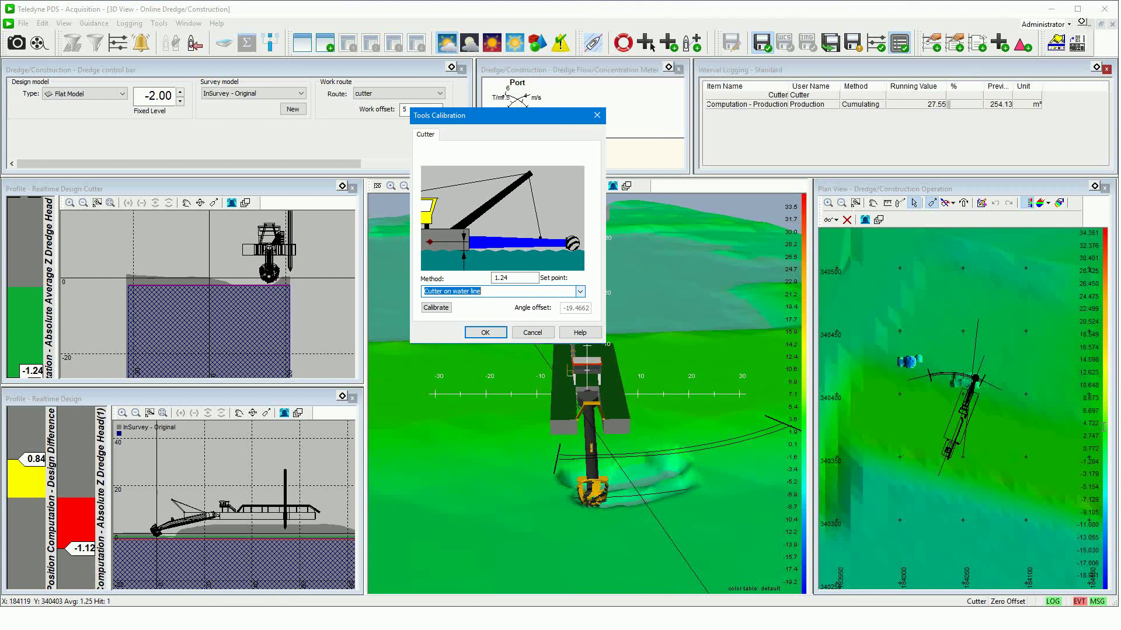
# Confirm the cutter tool calibration using the Cutter on water line method.
pyautogui.press('Return')
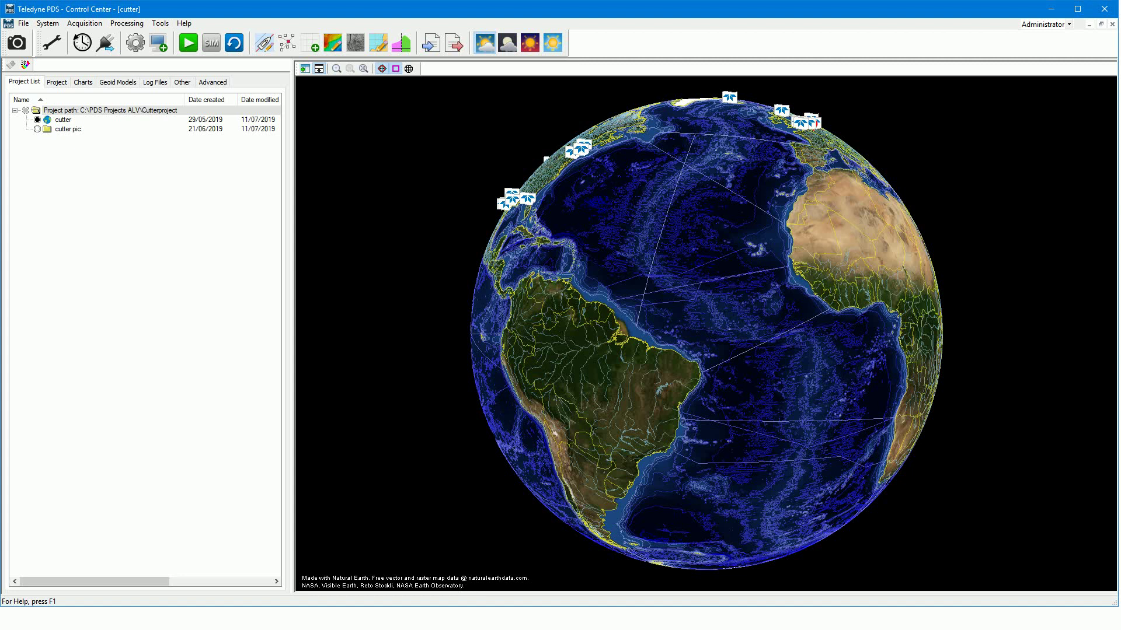
# Open the local Cutter vessel's settings from the project configuration and review its geometry offset list.
pyautogui.click(147, 46)
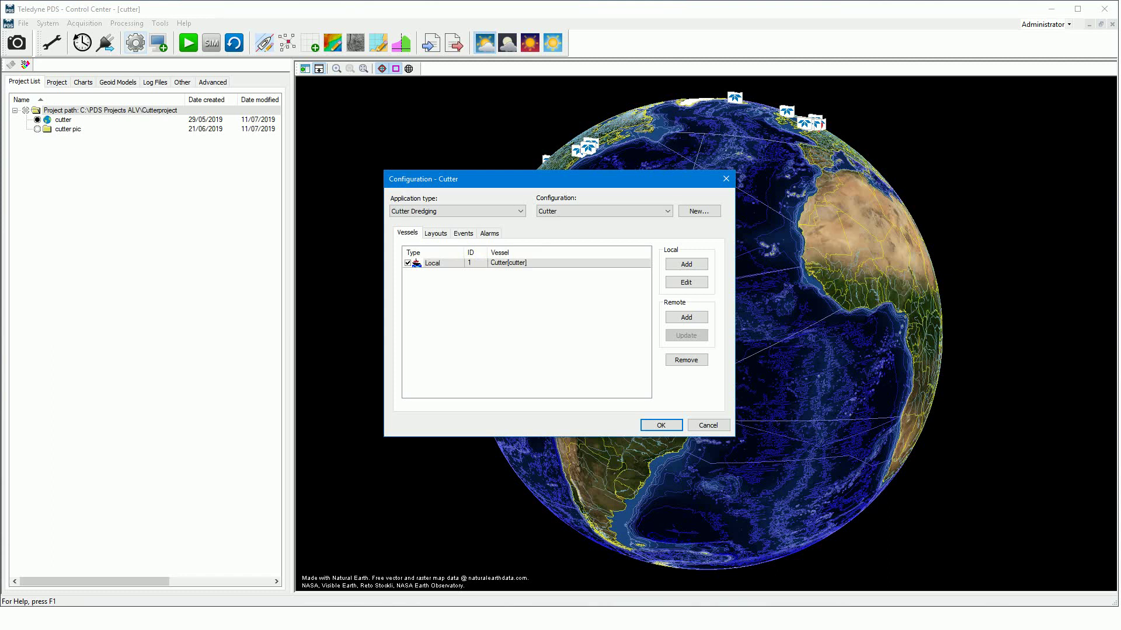
pyautogui.doubleClick(489, 263)
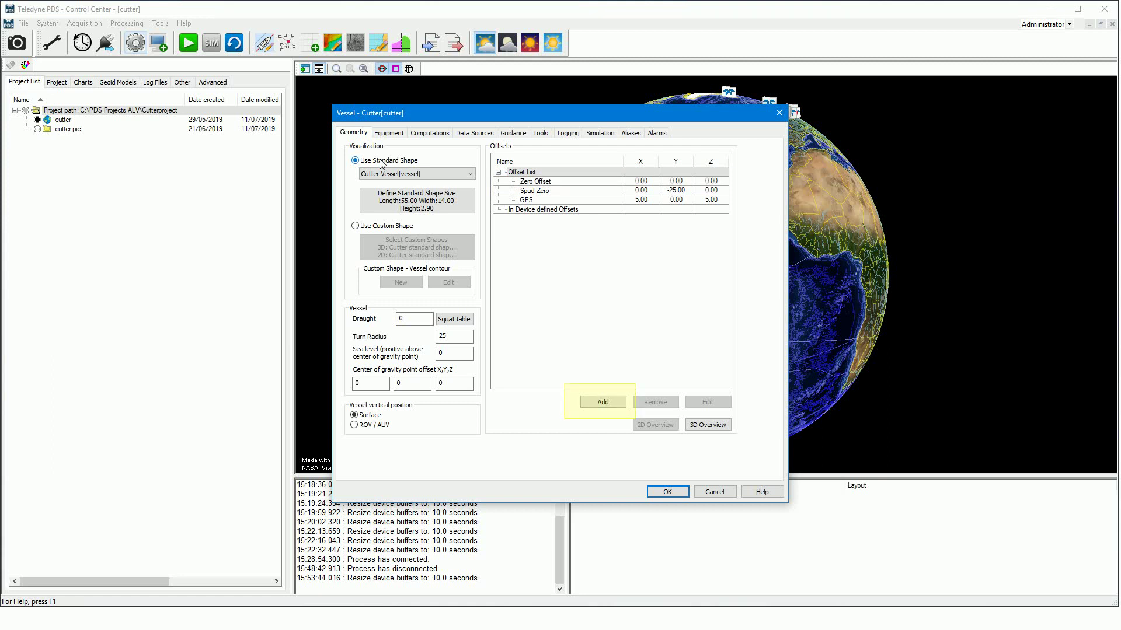
pyautogui.click(536, 228)
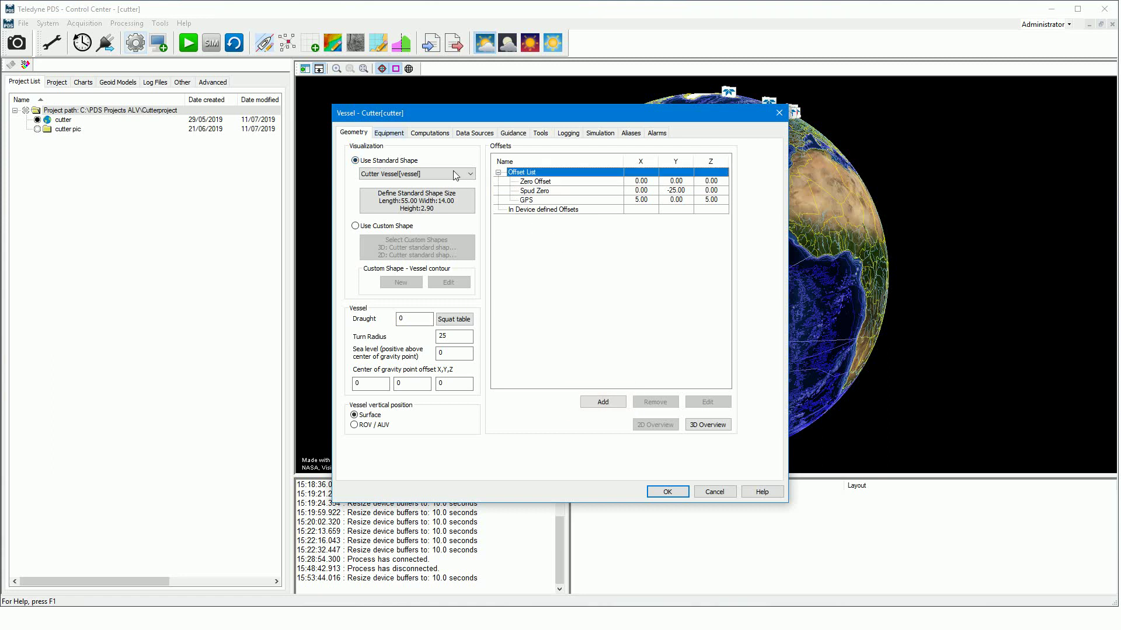
# Review the vessel's configured equipment and browse the device drivers available for the Compass group.
pyautogui.click(389, 133)
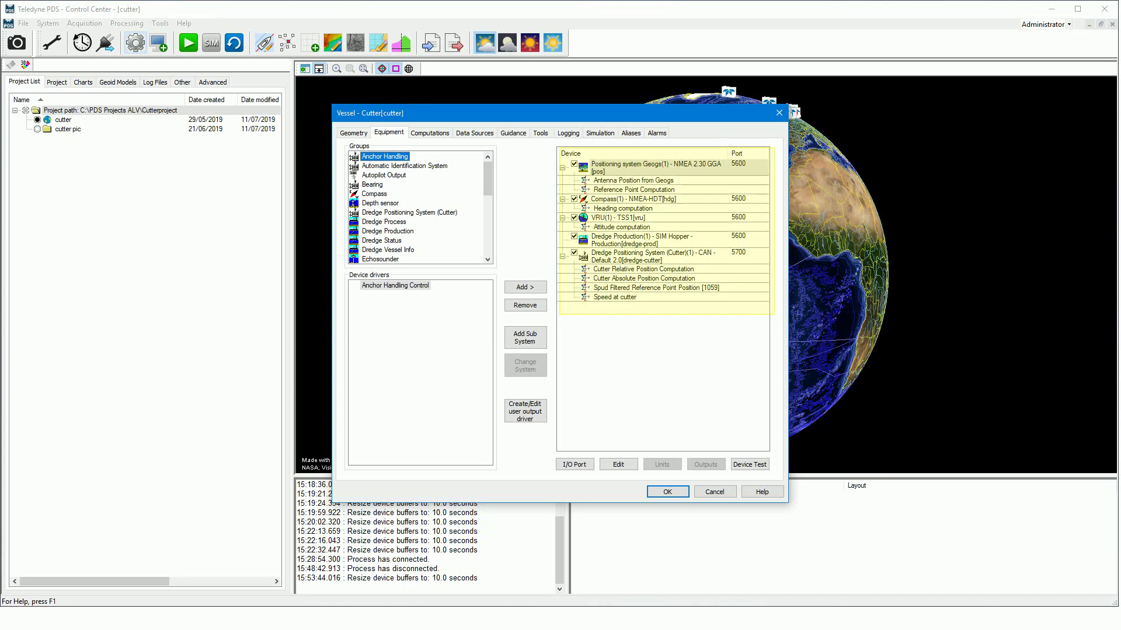
pyautogui.click(645, 328)
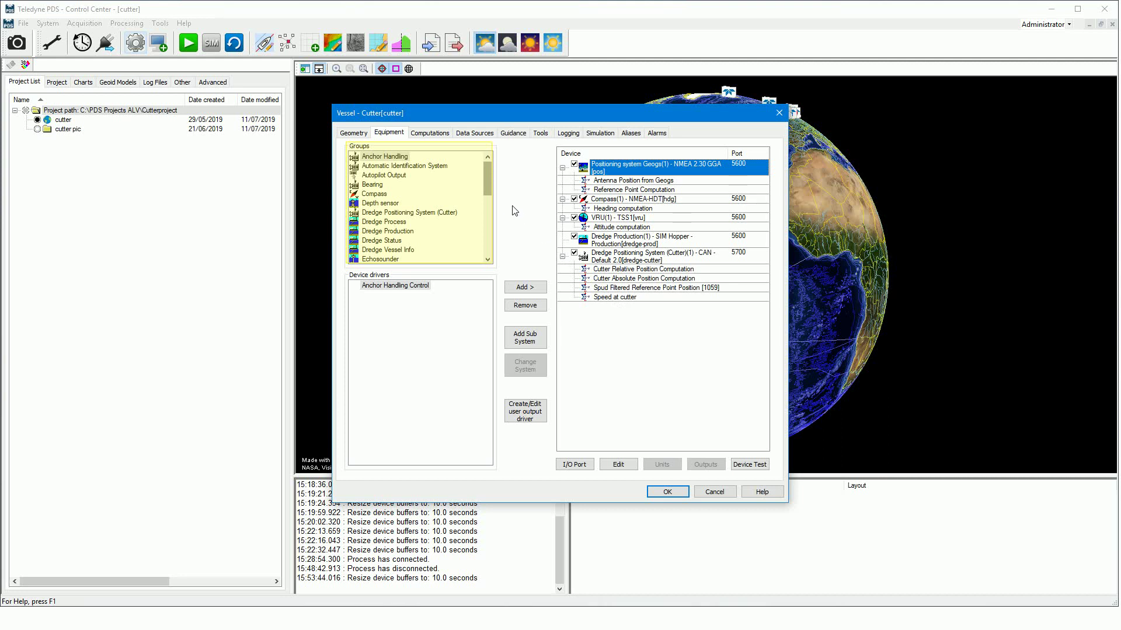
pyautogui.click(377, 195)
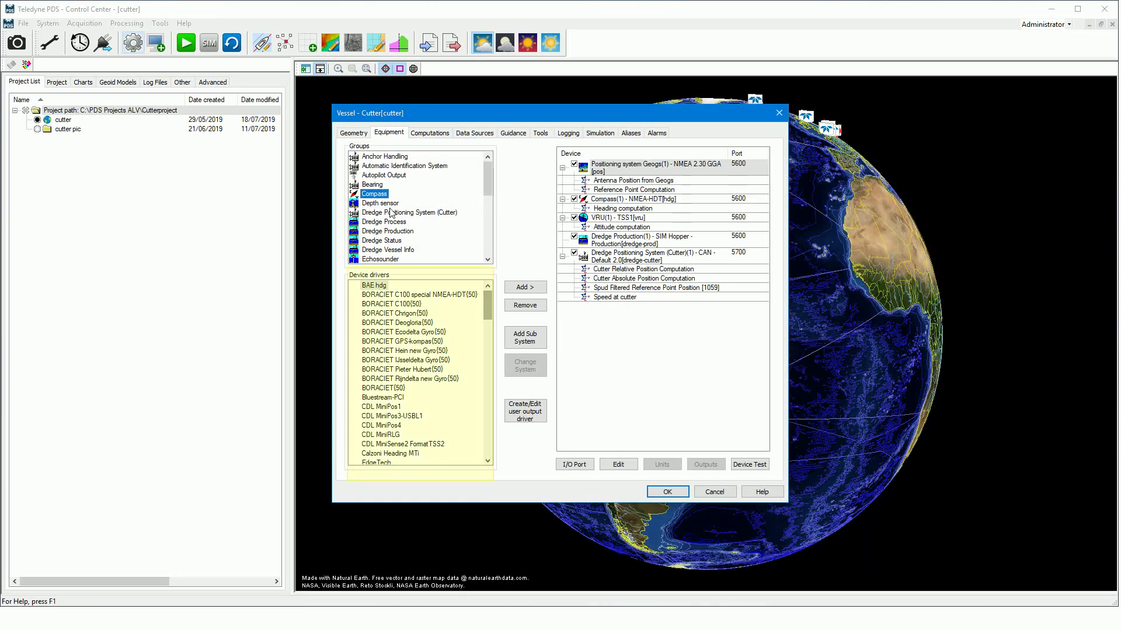
pyautogui.moveTo(488, 314); pyautogui.dragTo(488, 359)
pyautogui.click(379, 444)
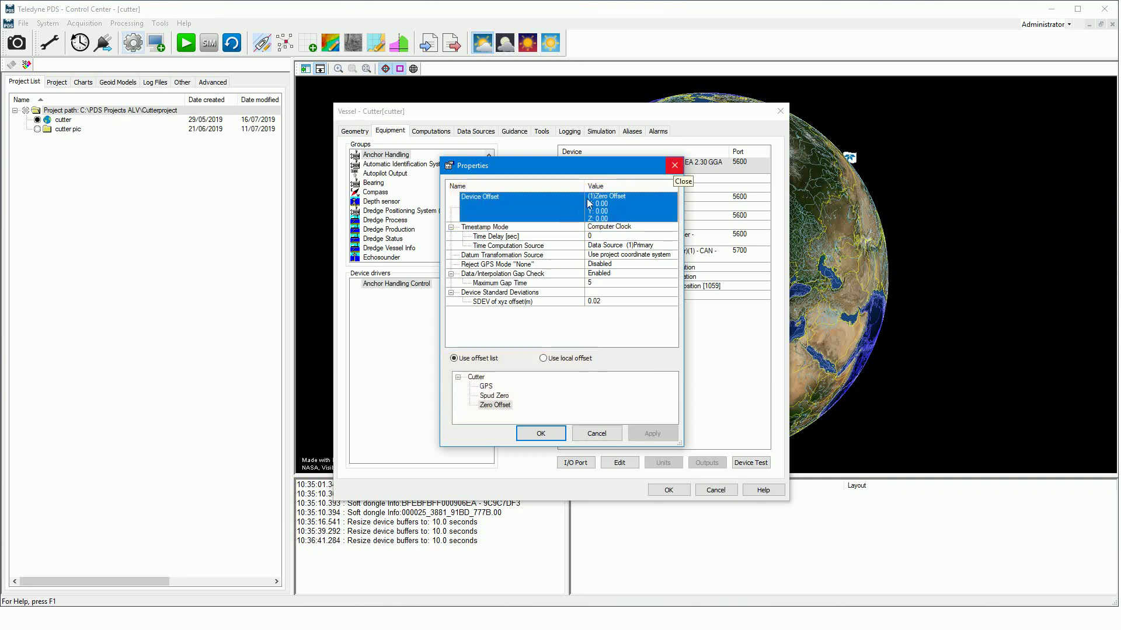
# Finish checking the positioning system's properties and inspect the height source of its Reference Point Computation.
pyautogui.click(675, 167)
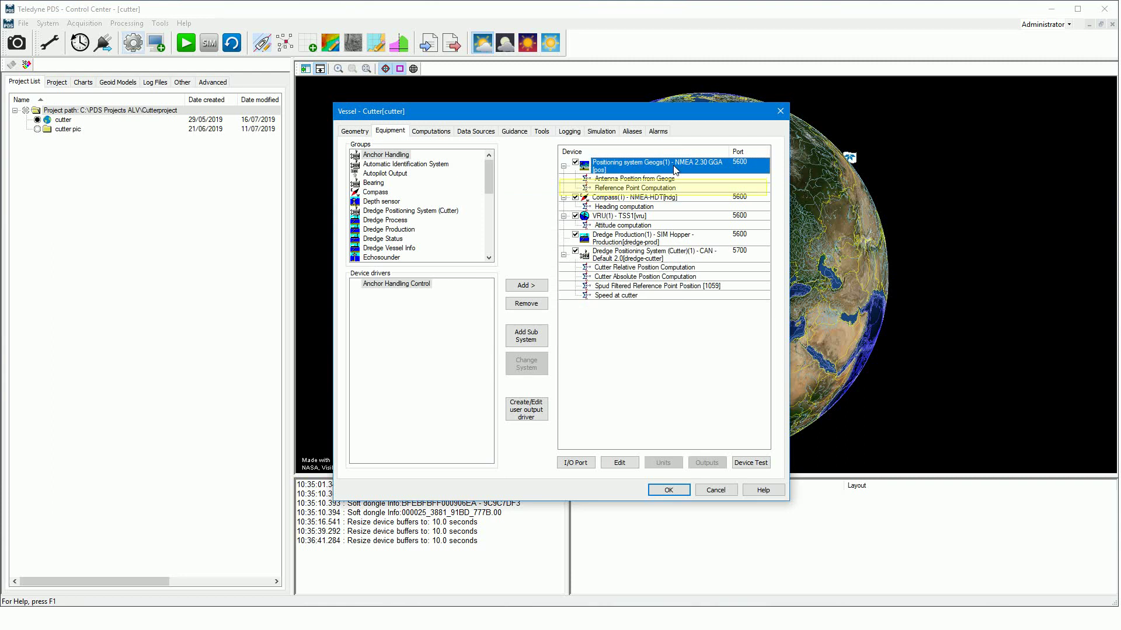
pyautogui.doubleClick(636, 188)
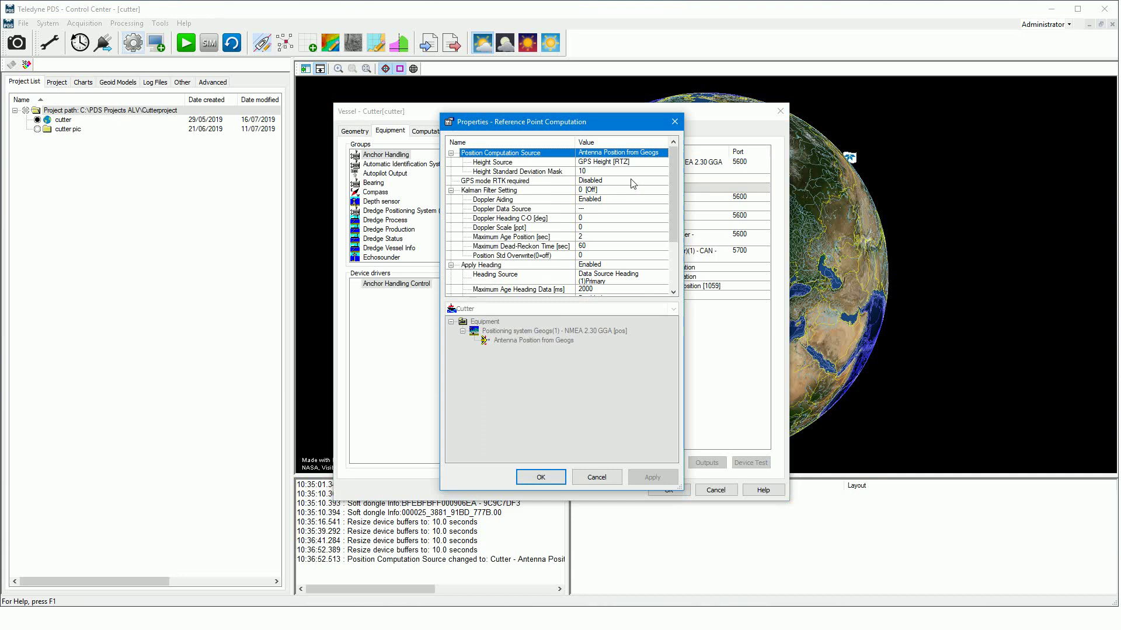
pyautogui.click(621, 164)
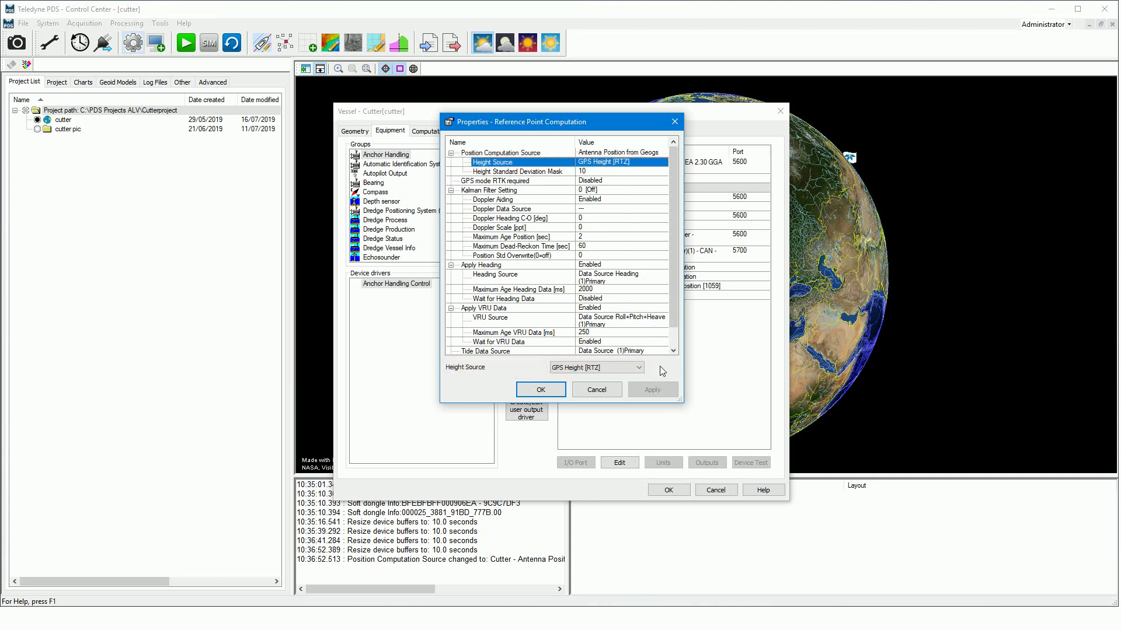
pyautogui.click(556, 389)
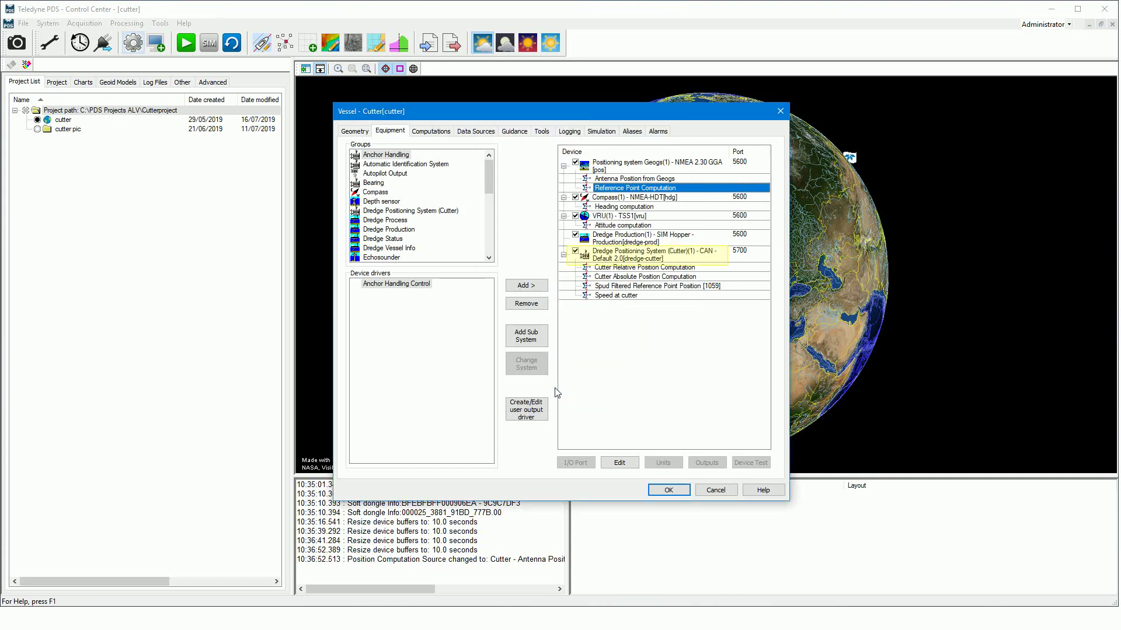
# Inspect the device offset and spud carrier zero offset of the Dredge Positioning System (Cutter) device.
pyautogui.doubleClick(628, 254)
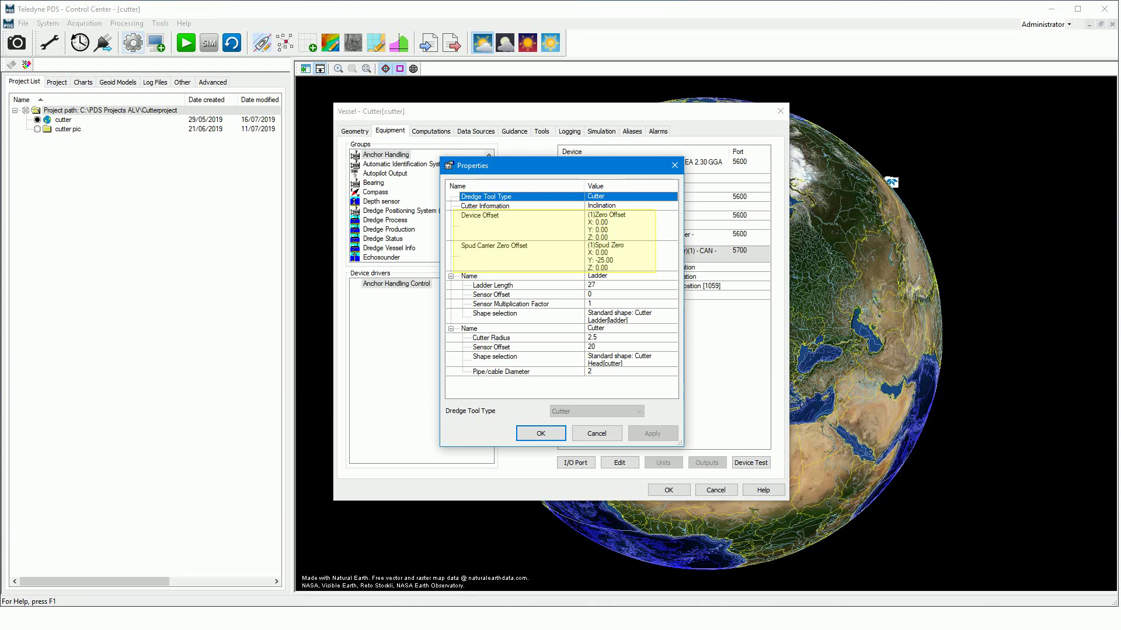
pyautogui.click(635, 237)
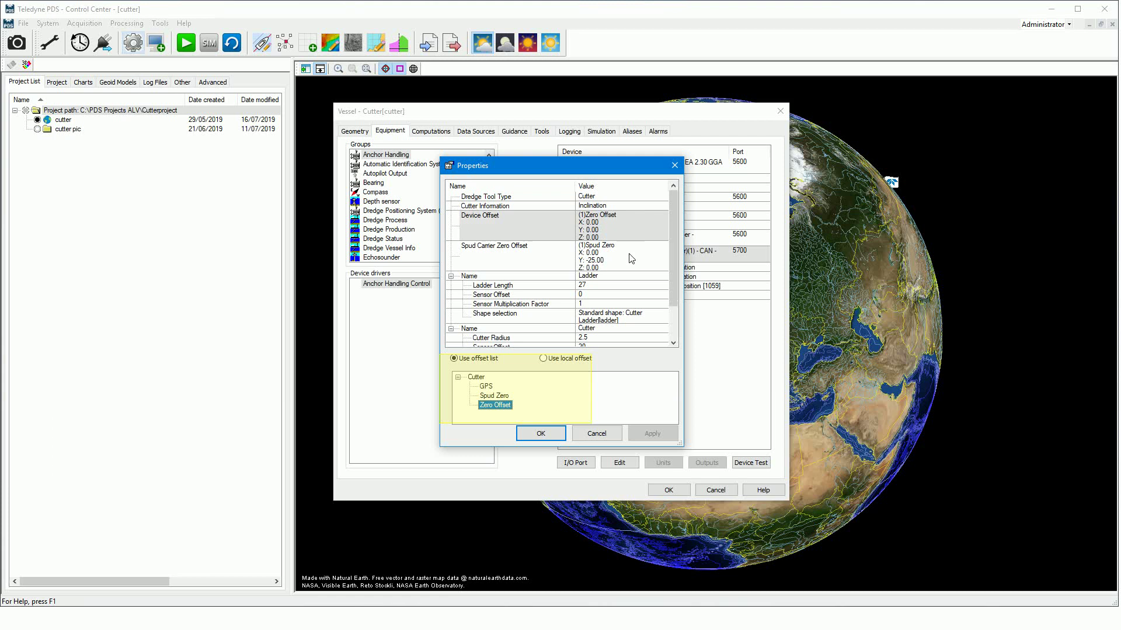
pyautogui.click(632, 258)
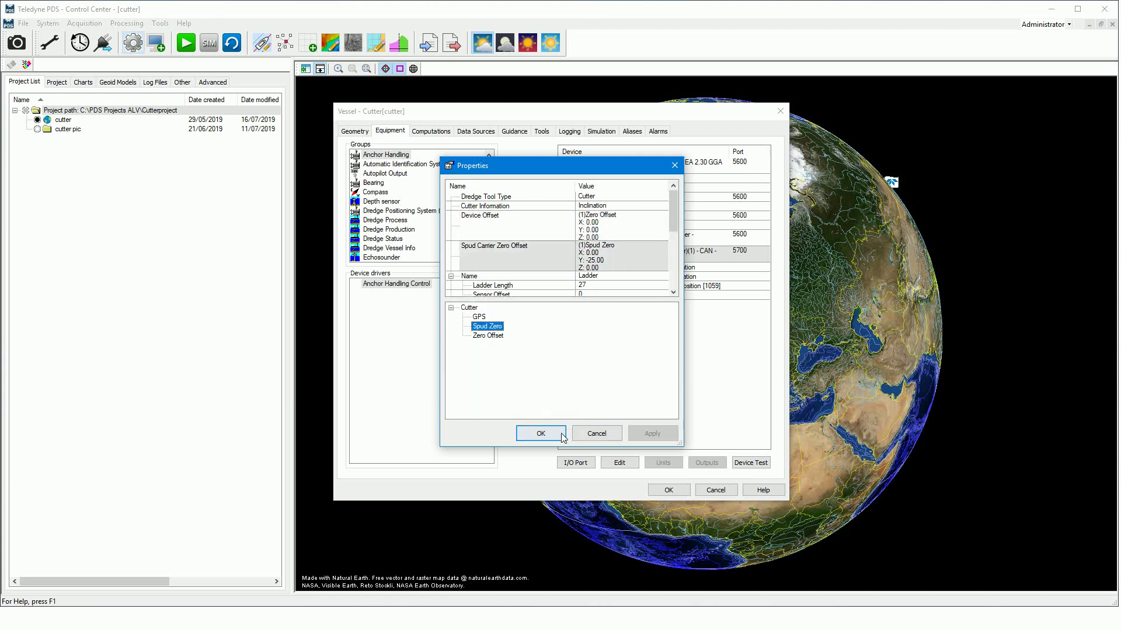
pyautogui.click(562, 434)
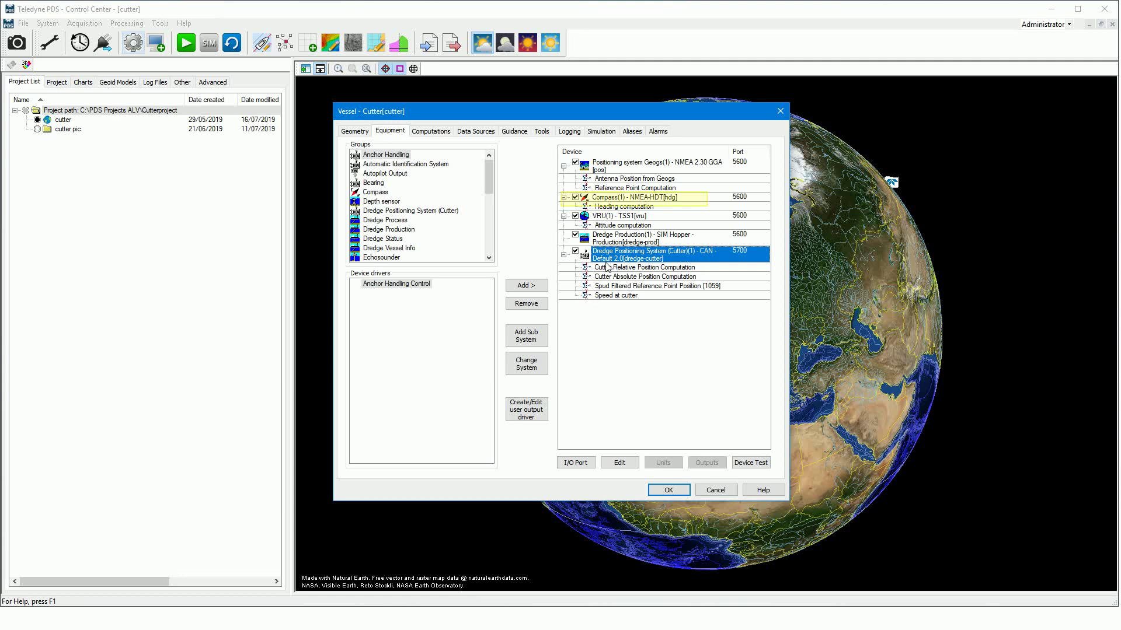
# Inspect the compass's heading correction and the VRU's device offset and roll correction.
pyautogui.doubleClick(622, 199)
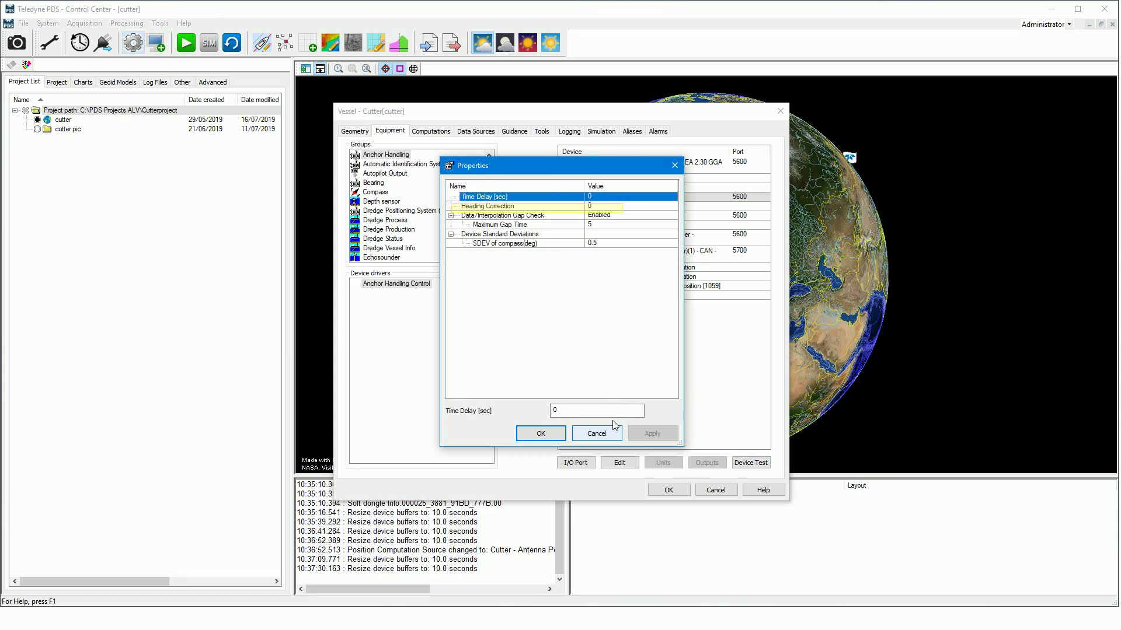
pyautogui.click(614, 438)
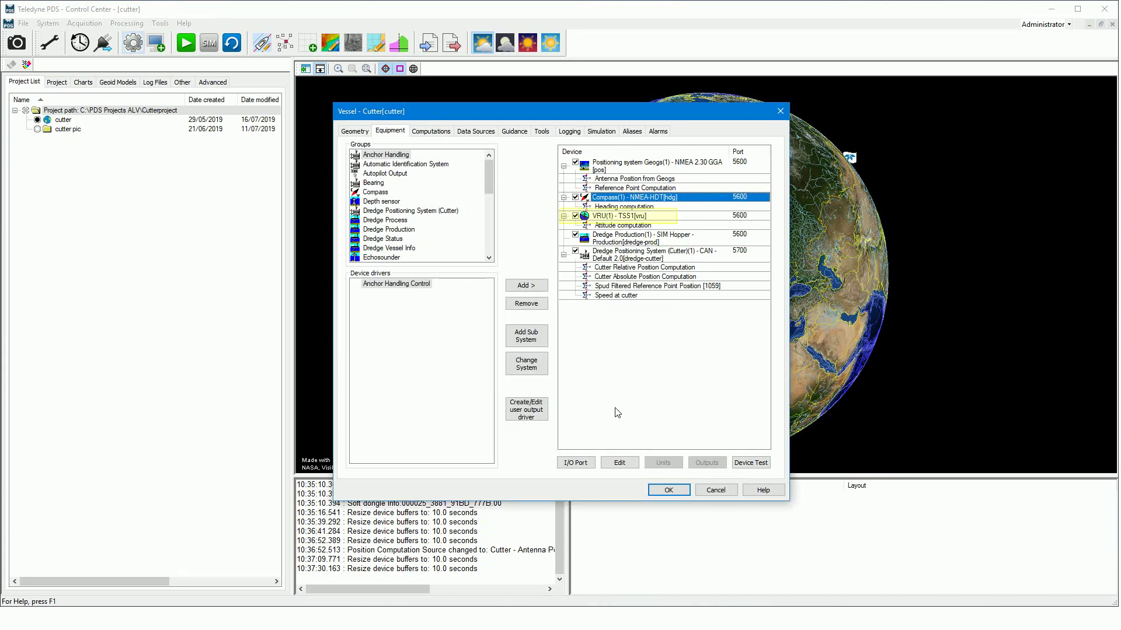
pyautogui.doubleClick(635, 217)
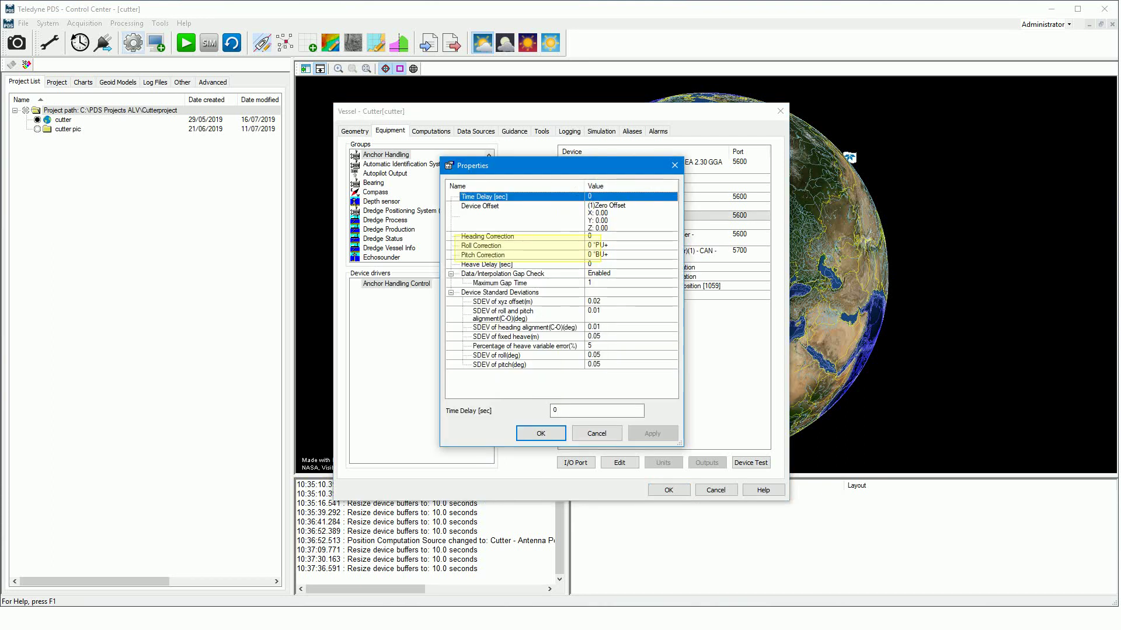
pyautogui.click(632, 219)
pyautogui.click(628, 246)
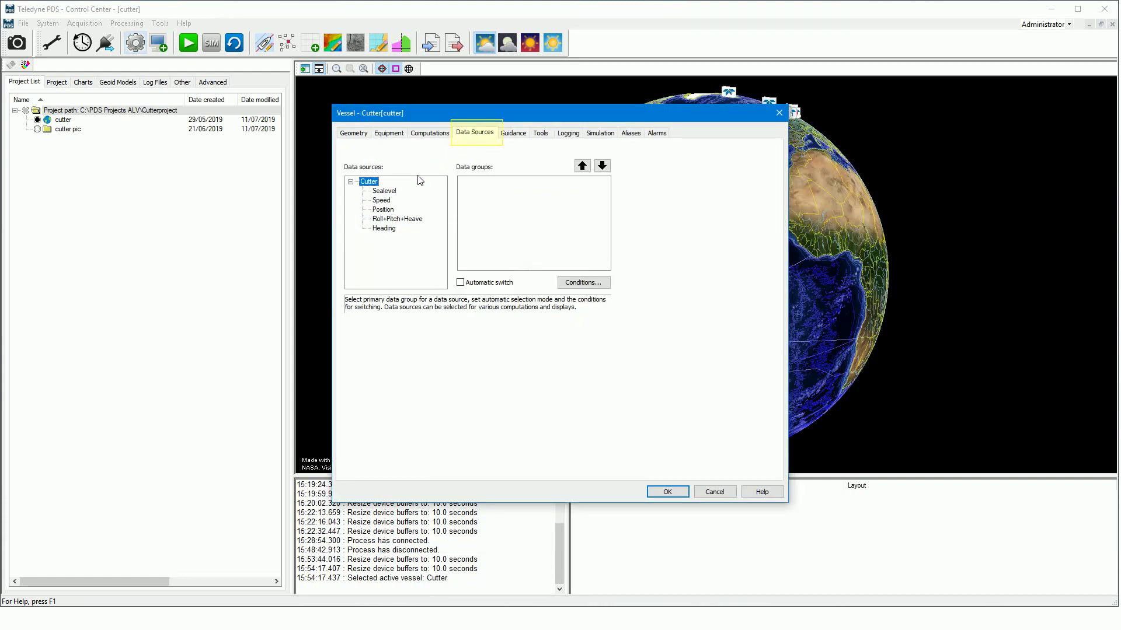
# Examine the data group priority for the Position data source, selecting the NMEA 2.30 GGA positioning system.
pyautogui.click(379, 210)
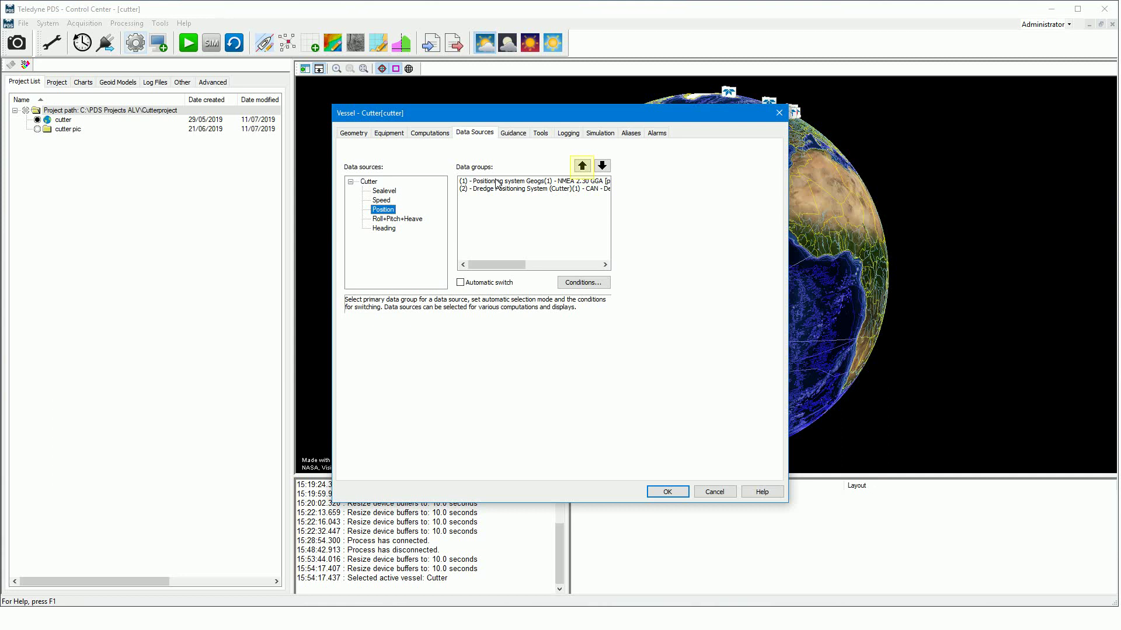
pyautogui.click(497, 183)
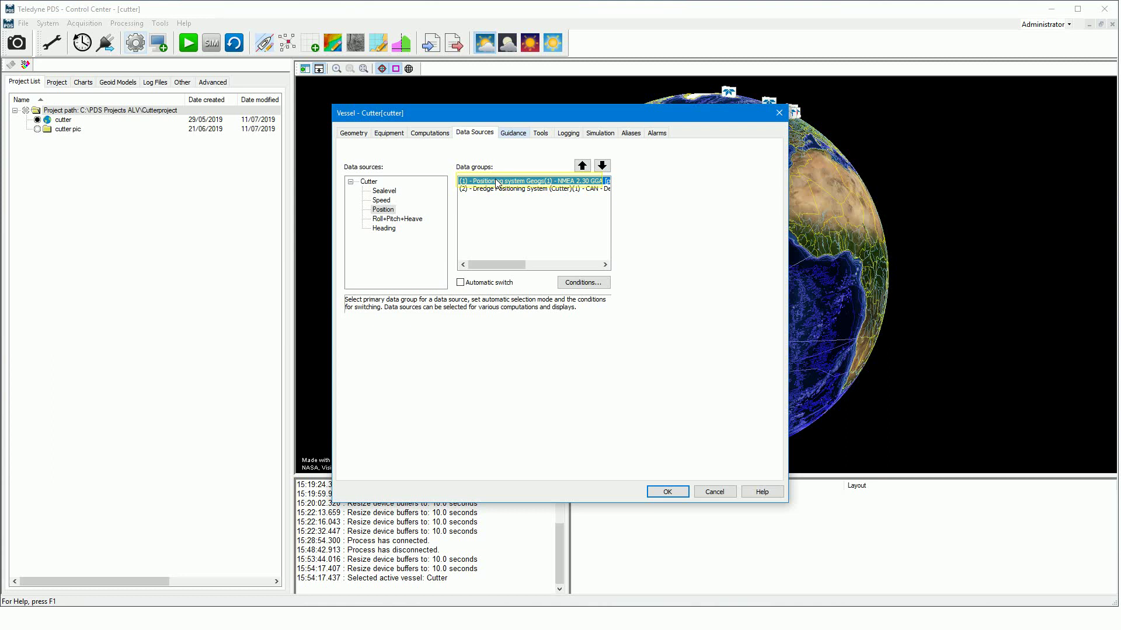
# Review the vessel's guidance settings for the design model and for the cutter dredge work route and swing limits.
pyautogui.click(516, 136)
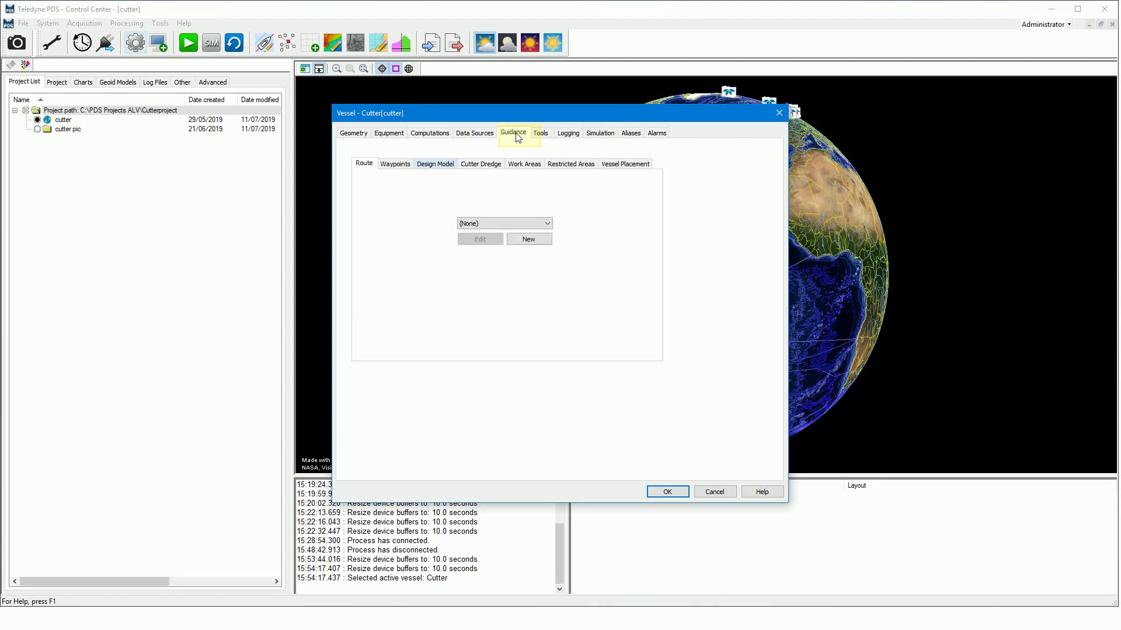
pyautogui.click(450, 167)
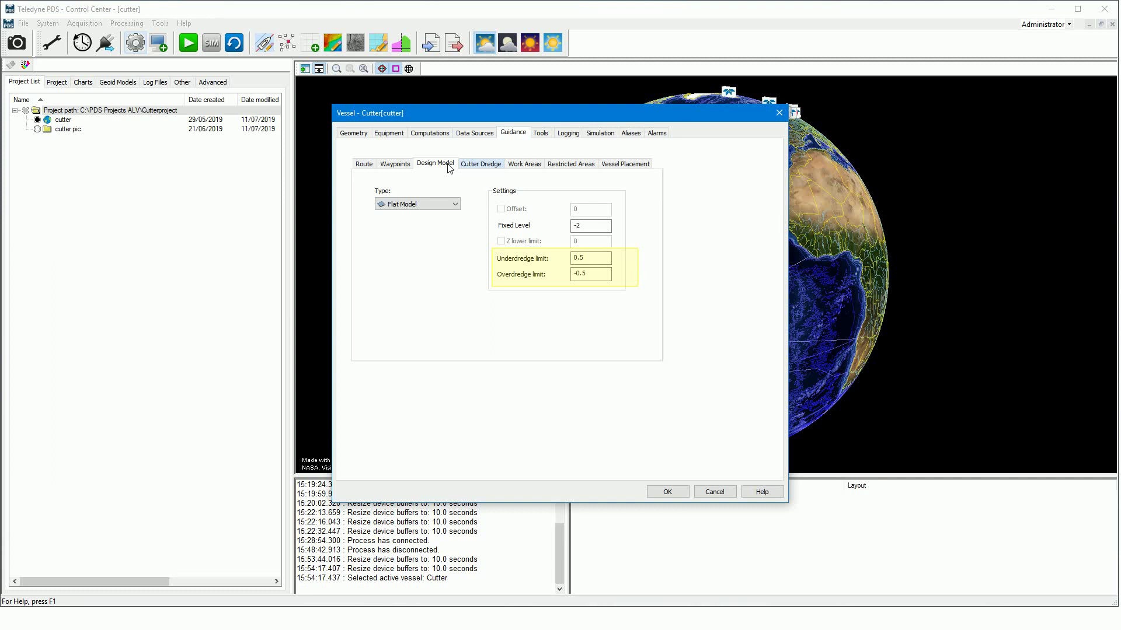
pyautogui.click(487, 168)
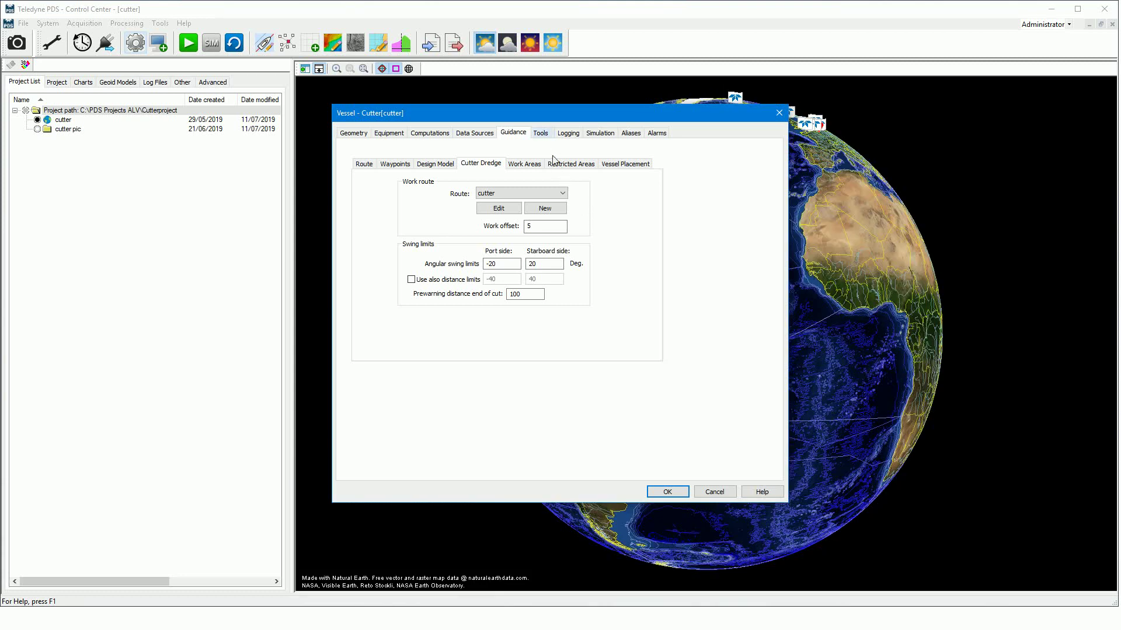
# Review the cutter tool's parameters and shapes and the dredge logging settings for the grid model update.
pyautogui.click(541, 134)
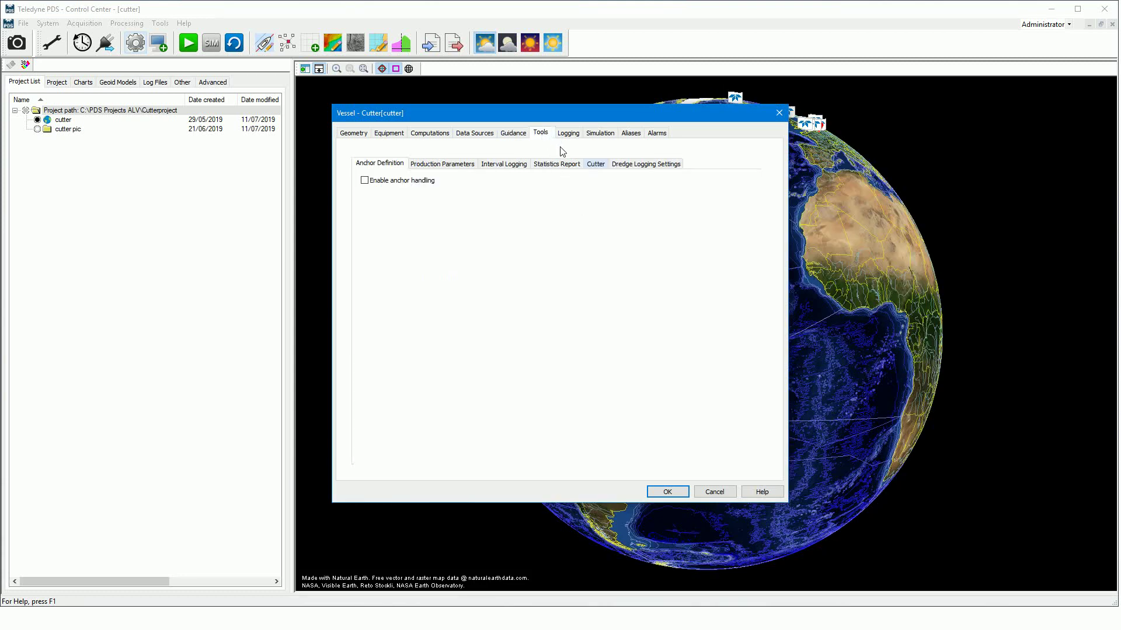
pyautogui.click(593, 169)
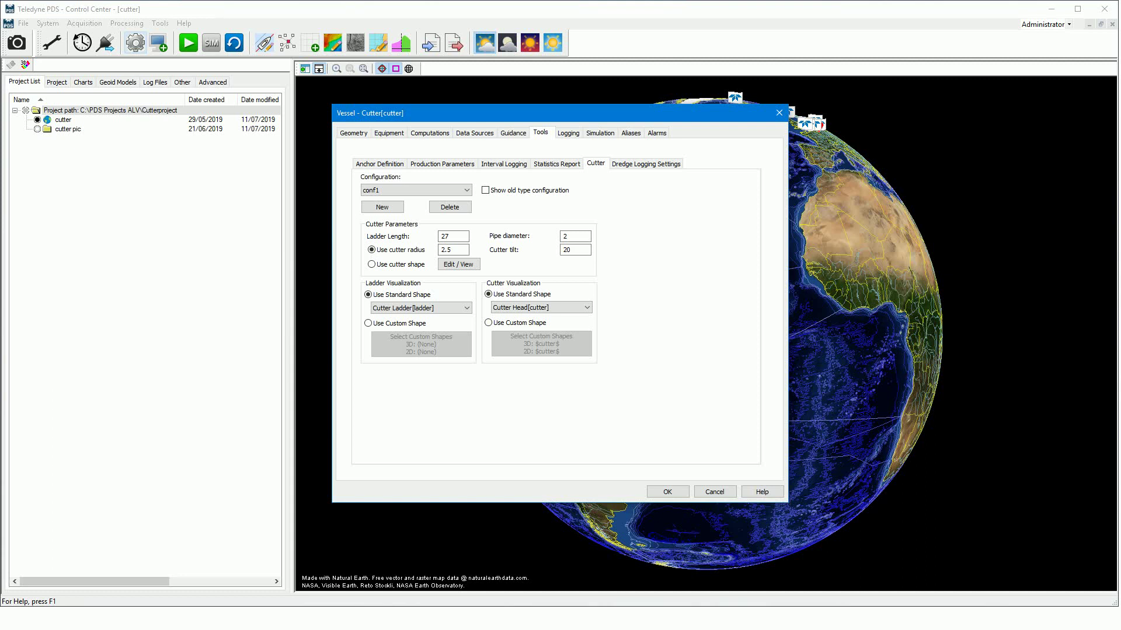
pyautogui.click(624, 168)
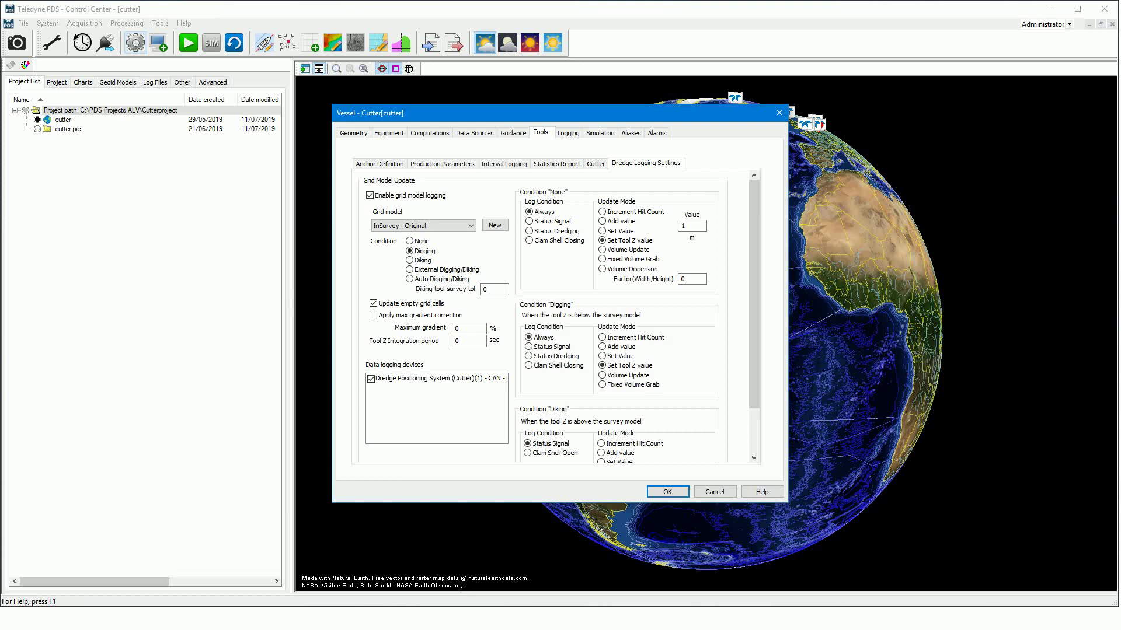
pyautogui.click(467, 395)
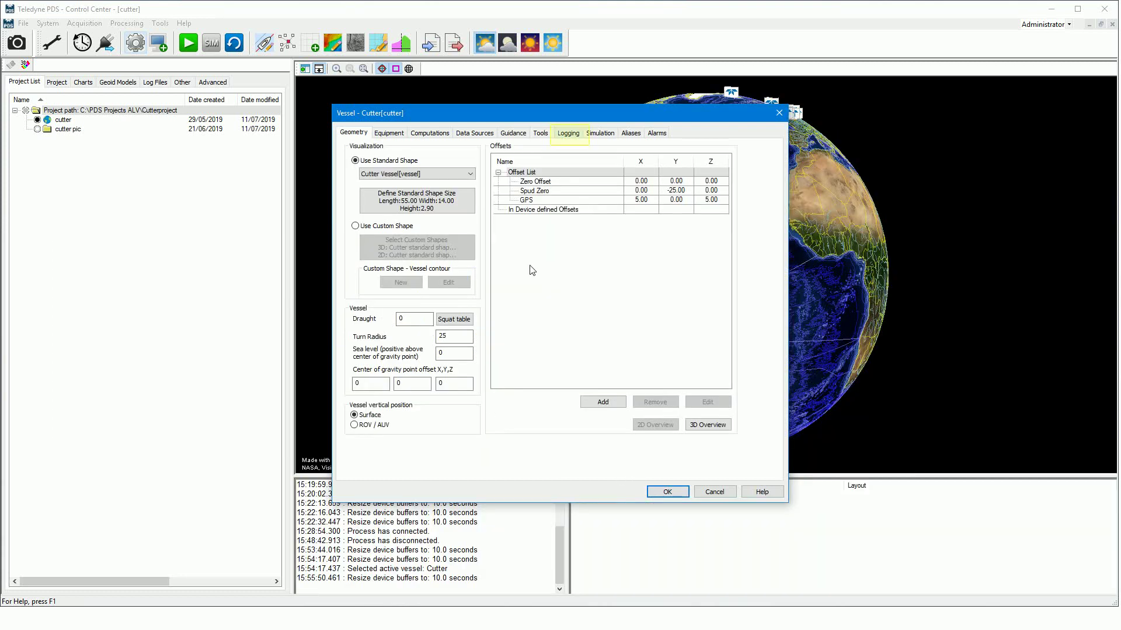
# Check the vessel's logging file formats, accept the vessel settings, and start realtime acquisition.
pyautogui.click(561, 136)
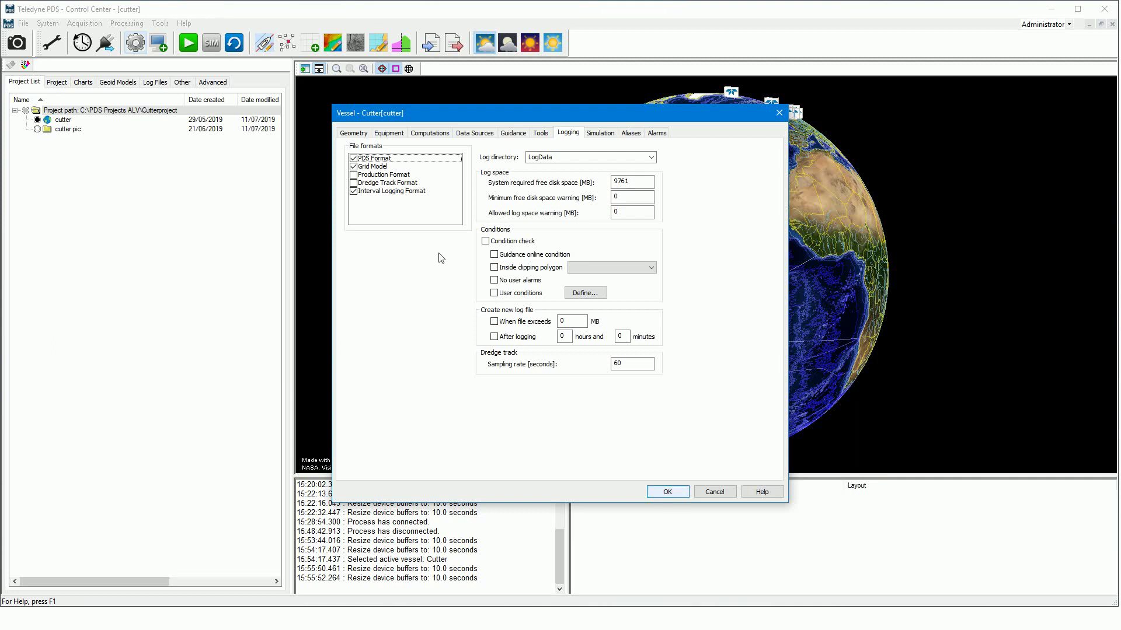
pyautogui.click(665, 492)
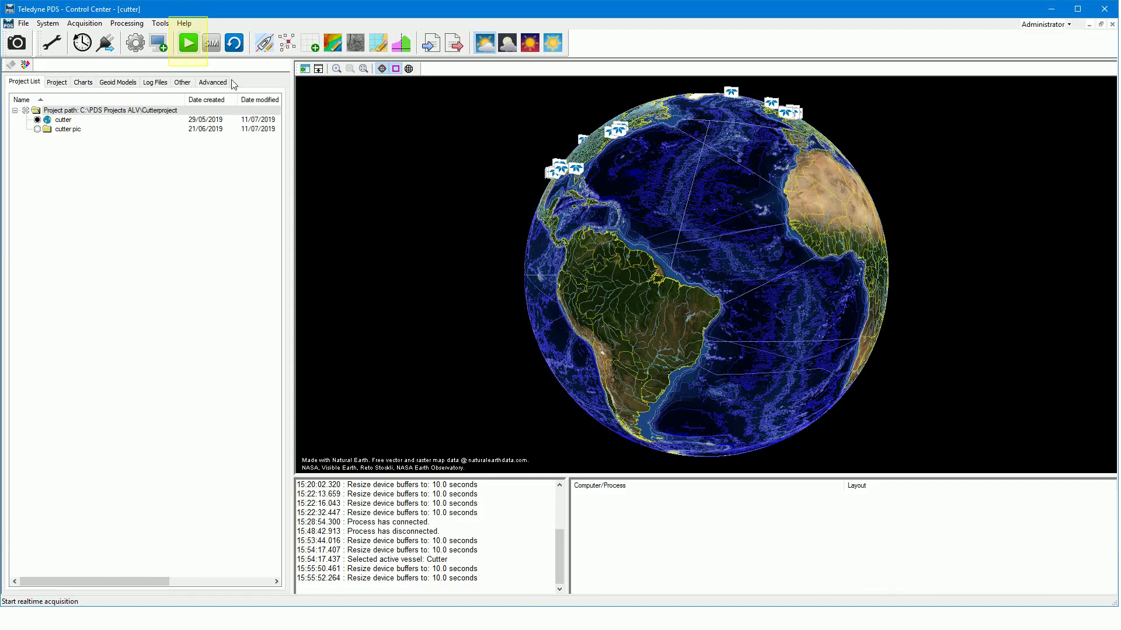
pyautogui.click(189, 45)
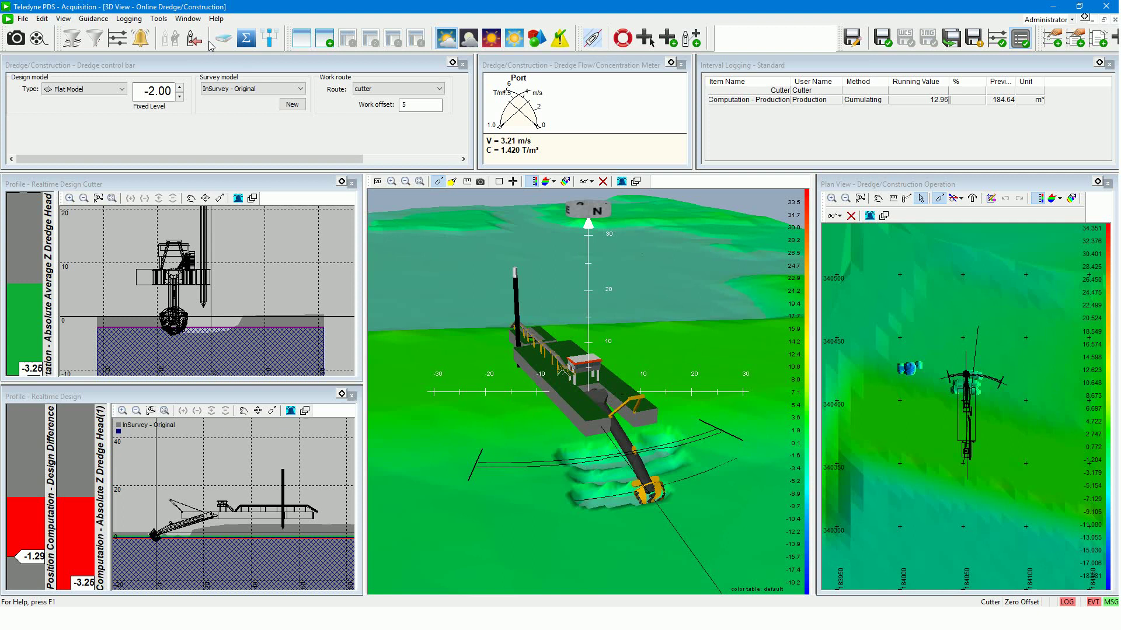
# Examine the active displays and the display types that can be added to the acquisition layout.
pyautogui.rightClick(363, 9)
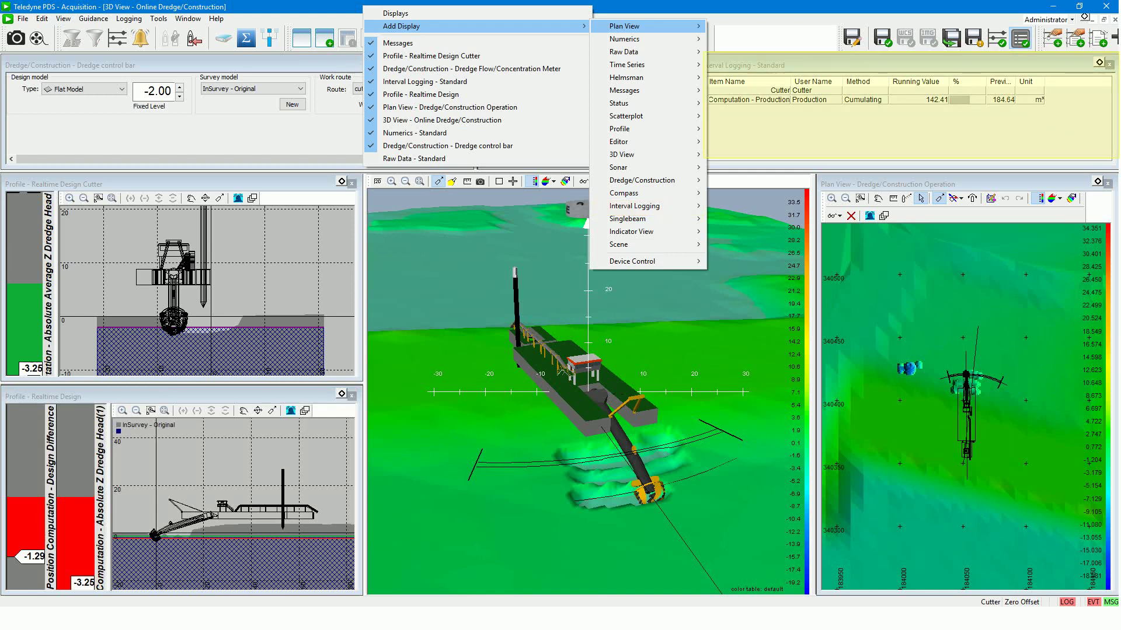
pyautogui.press('Escape')
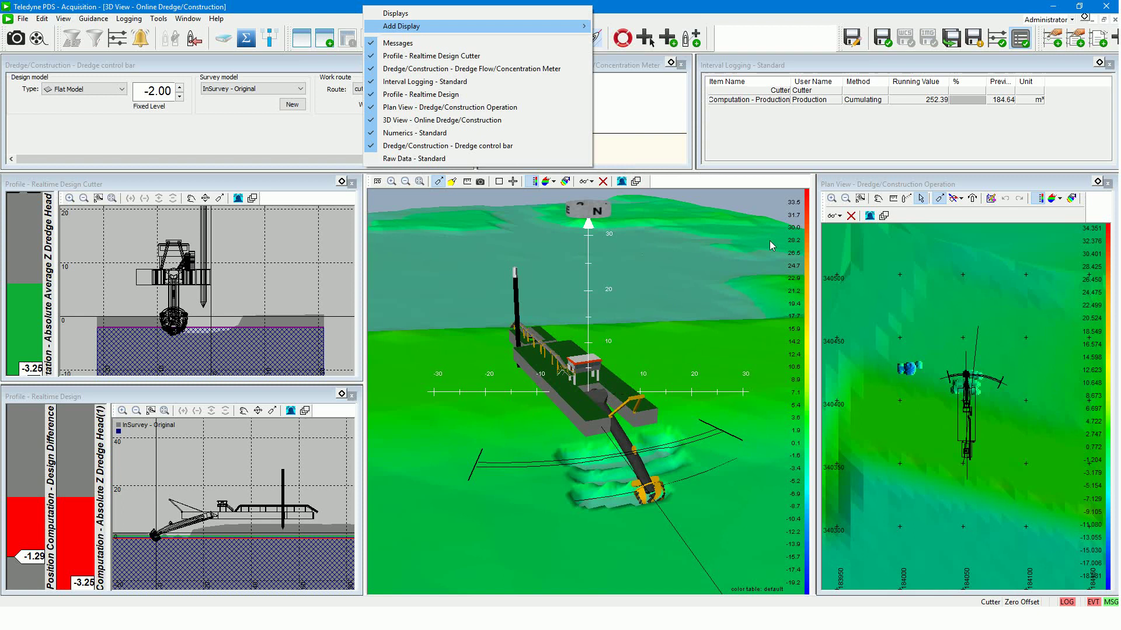
pyautogui.press('Escape')
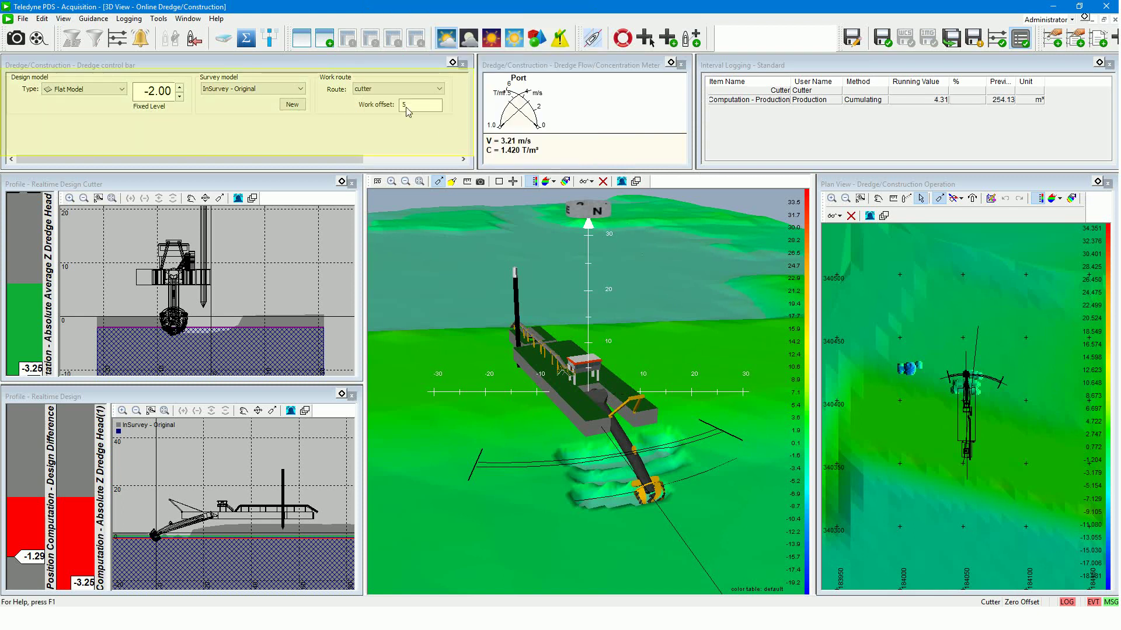
# Review the survey model, design model type and work route choices in the Dredge control bar, keeping the cutter route.
pyautogui.click(369, 140)
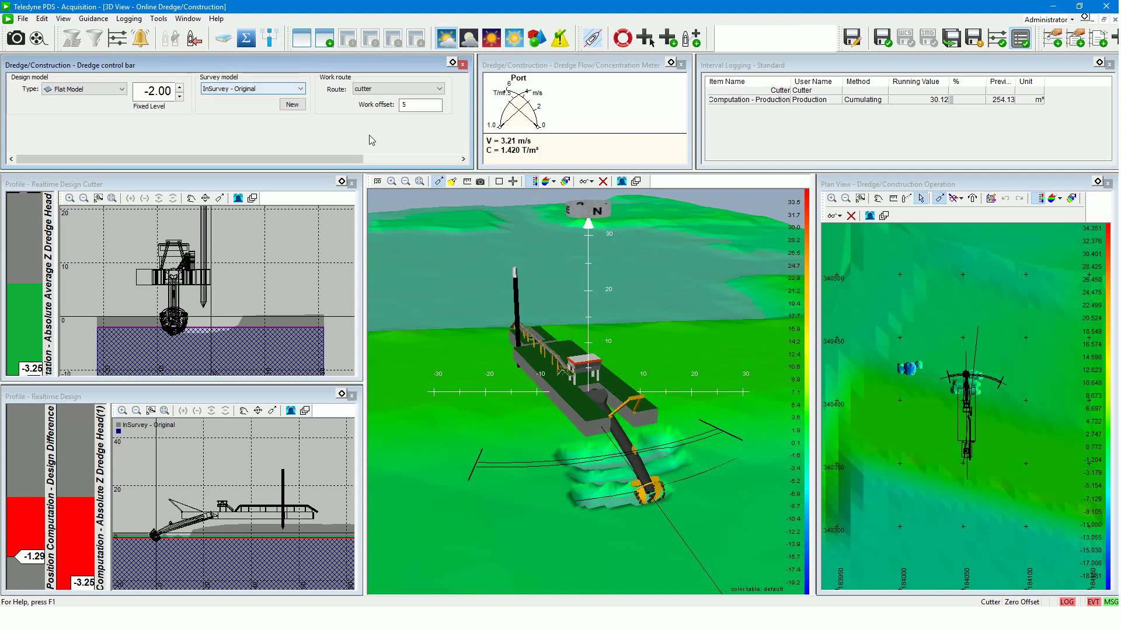
pyautogui.click(300, 90)
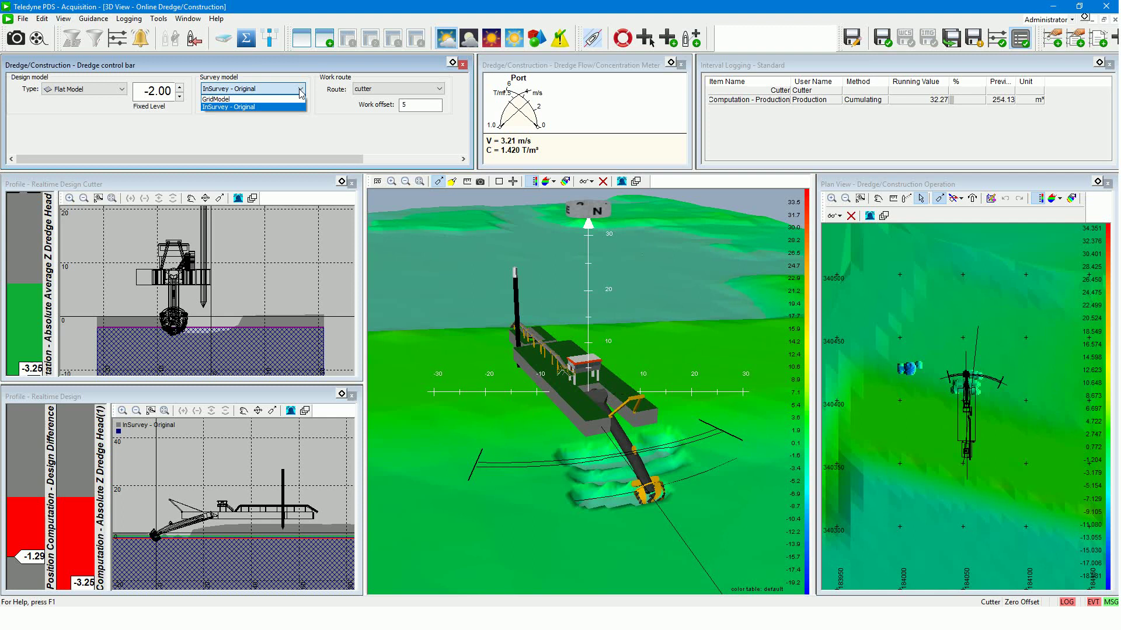
pyautogui.click(299, 89)
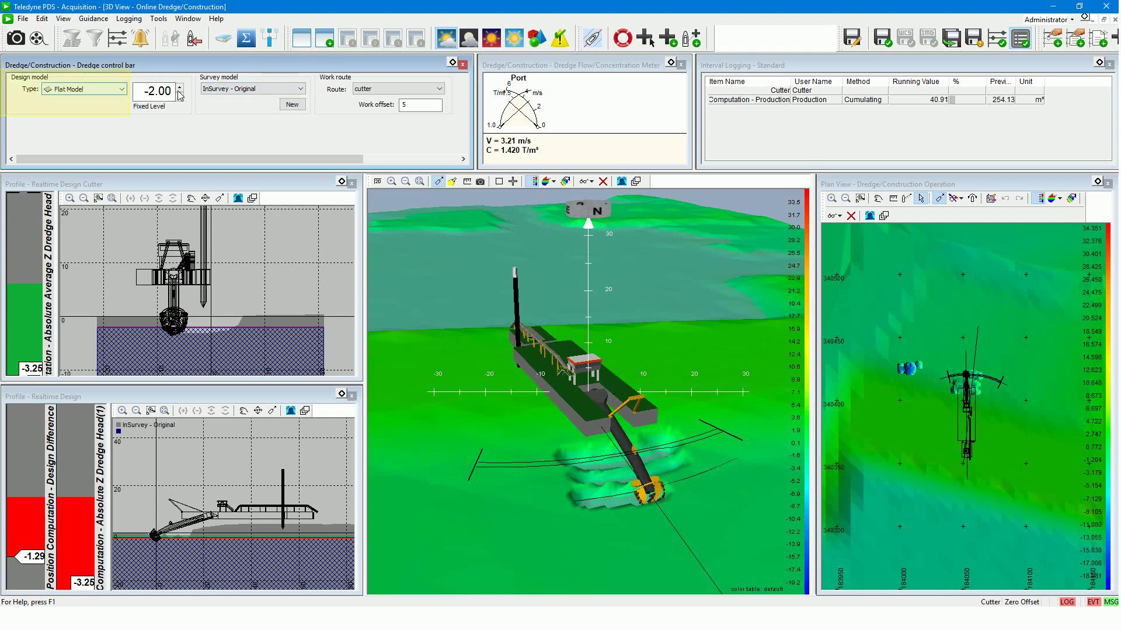
pyautogui.click(123, 90)
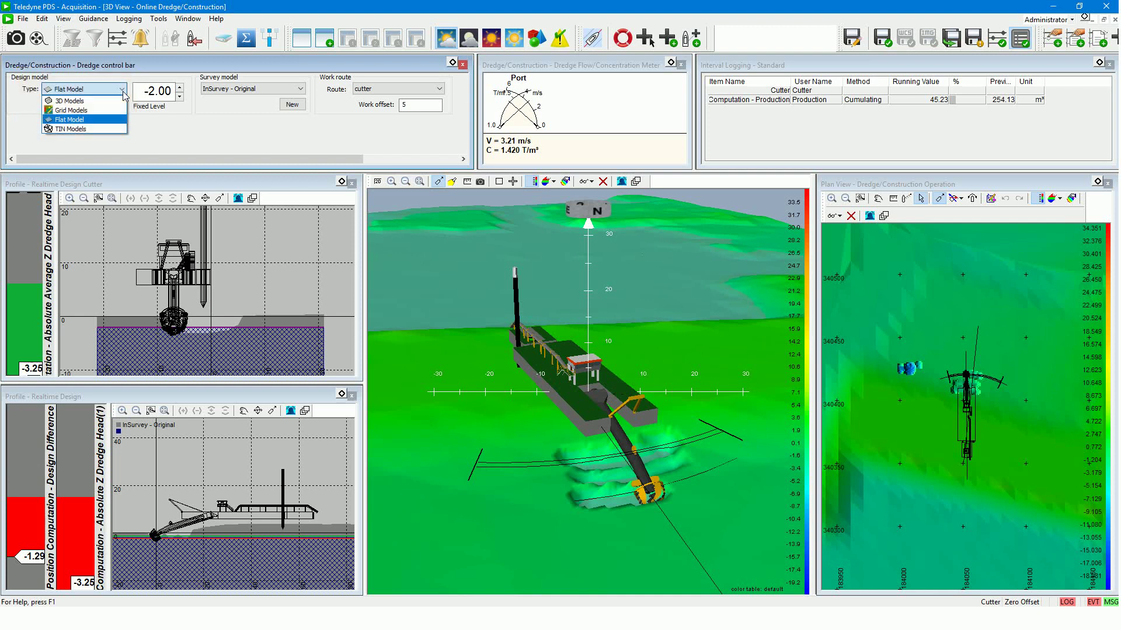
pyautogui.click(123, 93)
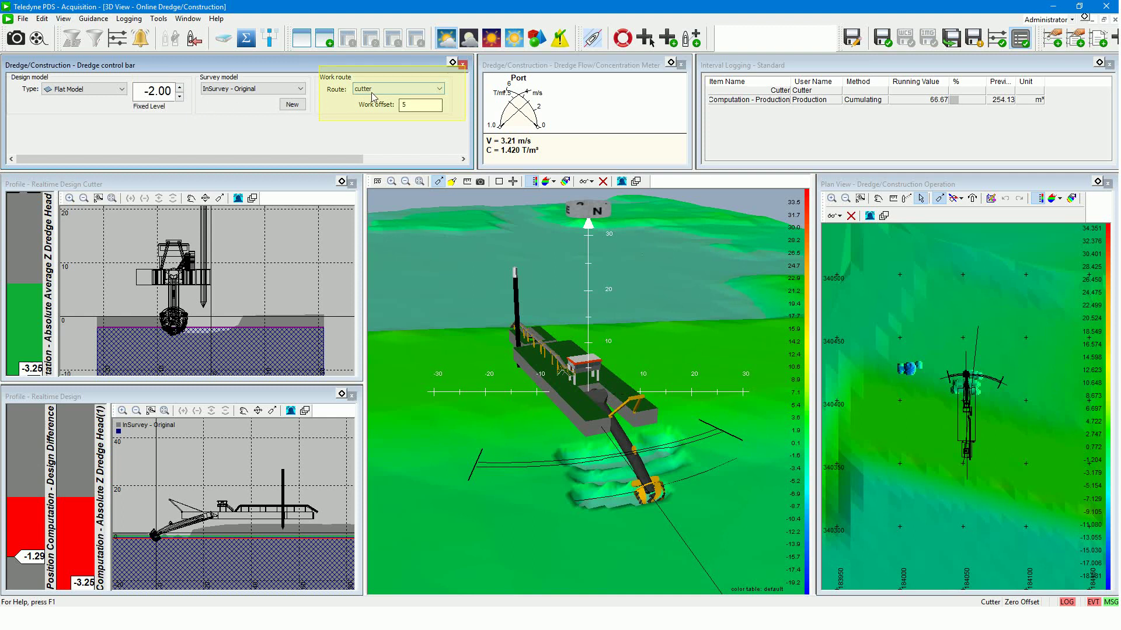
pyautogui.click(418, 92)
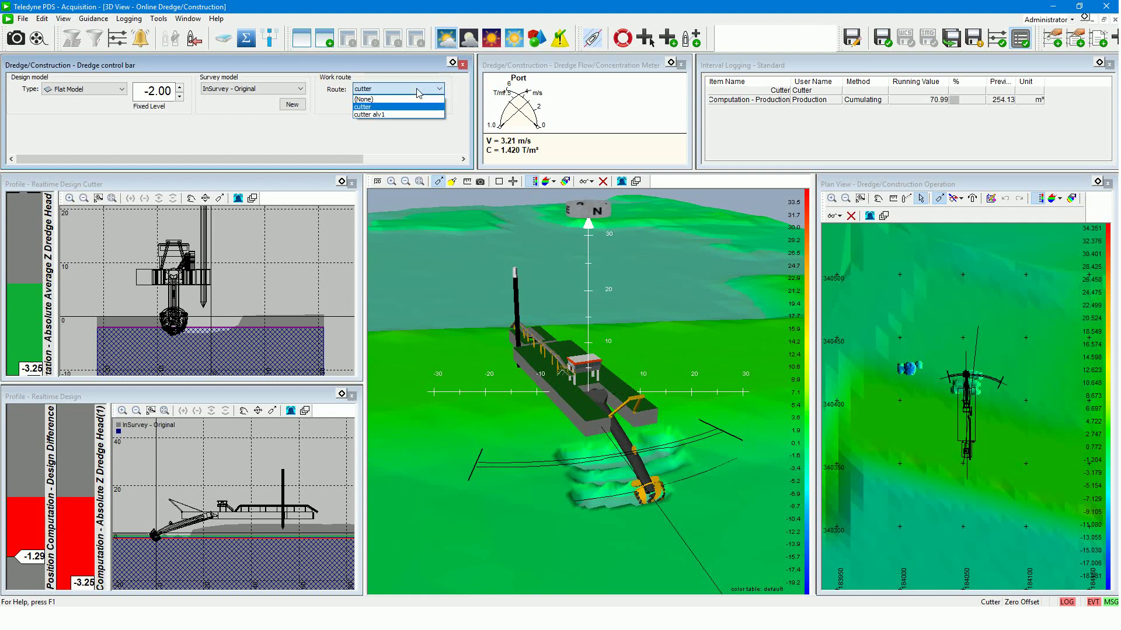
pyautogui.click(403, 107)
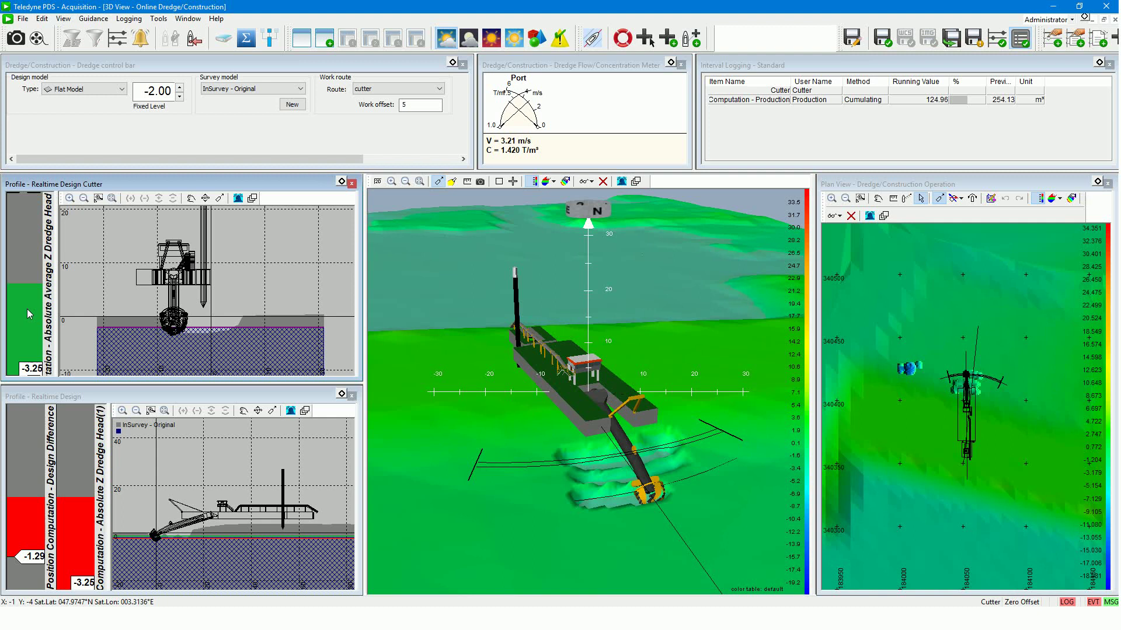
# Set the source item of the Realtime Design Cutter profile's up-down indicator to Design Difference.
pyautogui.rightClick(28, 311)
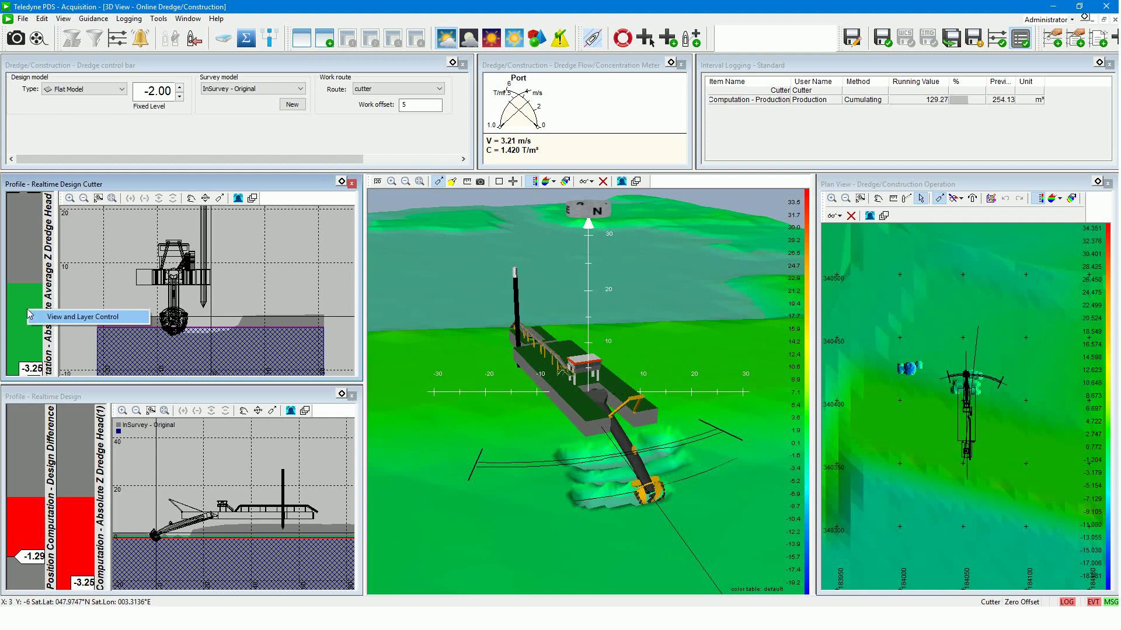
pyautogui.click(47, 317)
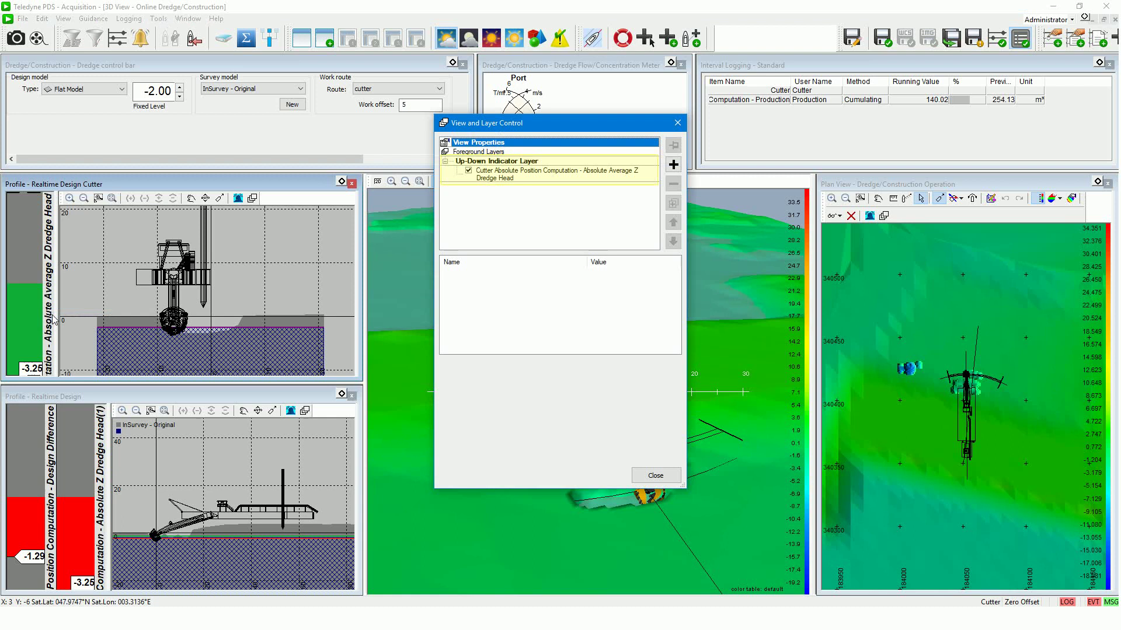
pyautogui.click(509, 177)
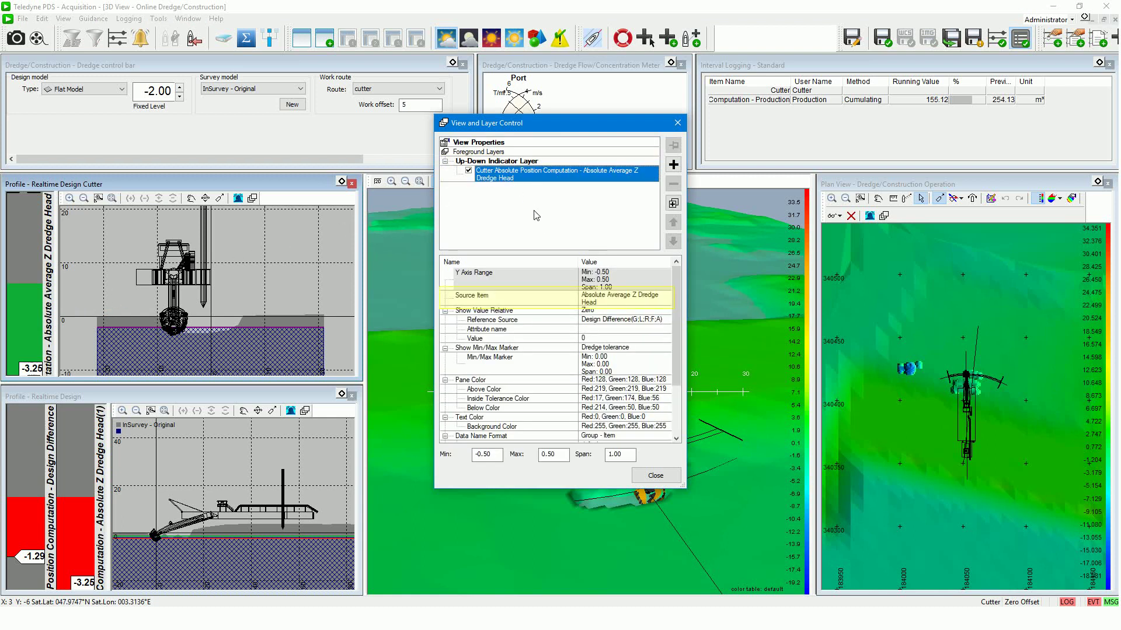
pyautogui.click(591, 298)
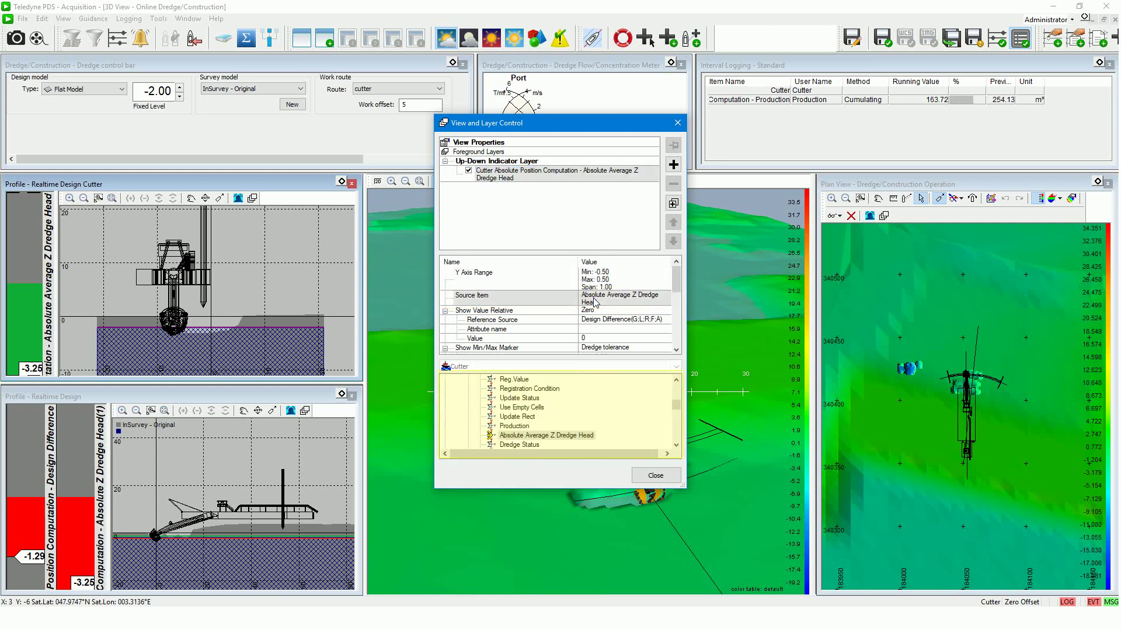
pyautogui.click(580, 437)
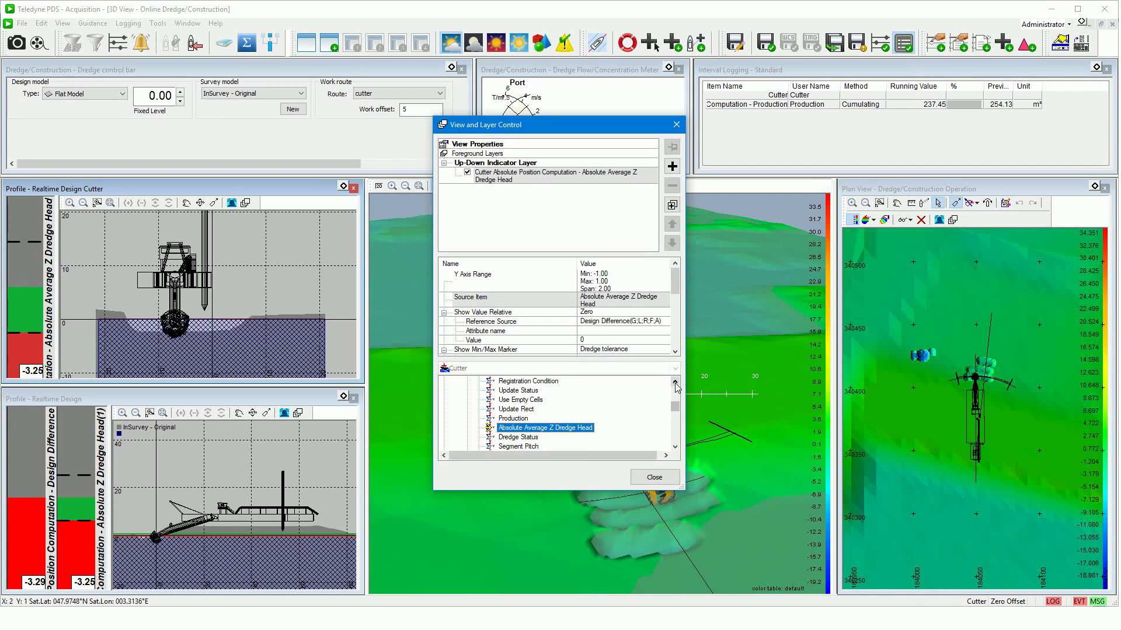
pyautogui.click(675, 382)
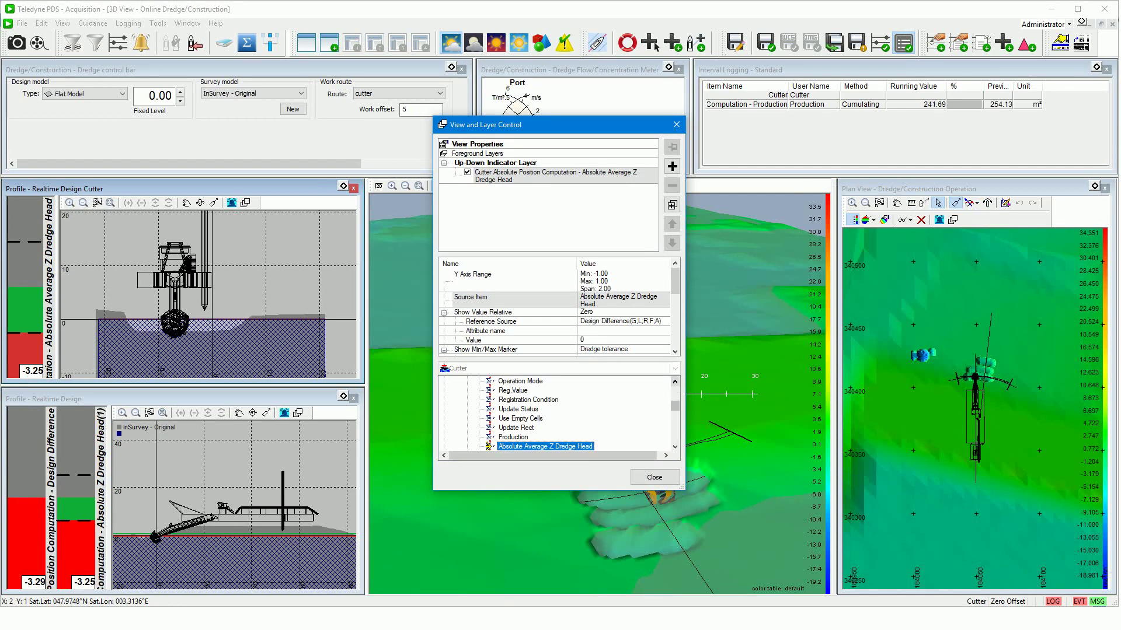
pyautogui.click(675, 381)
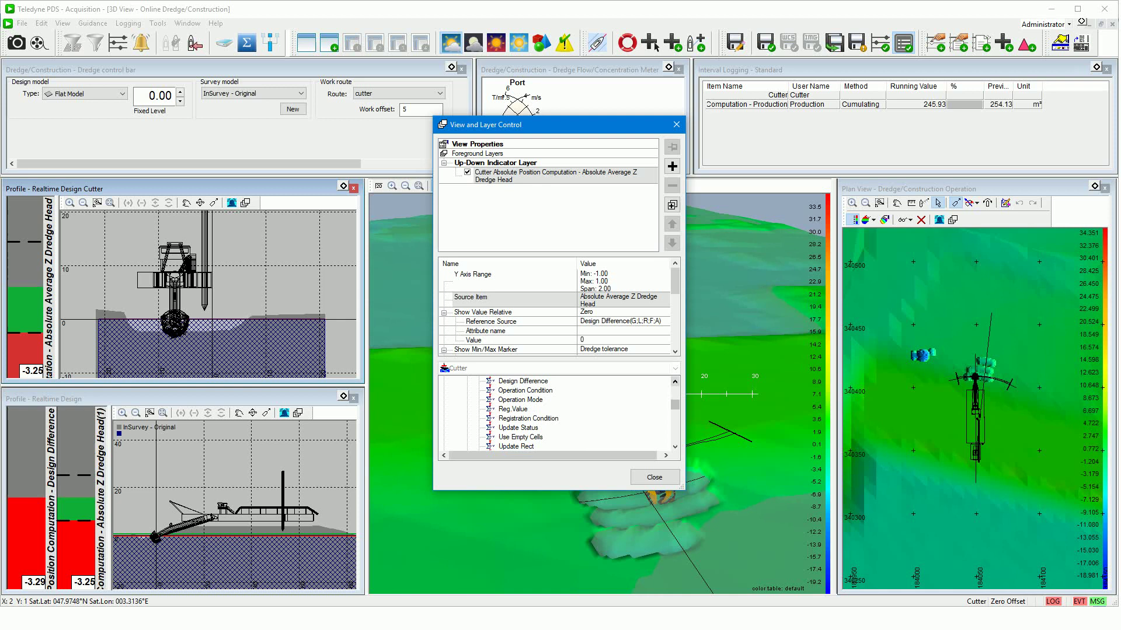
pyautogui.click(675, 383)
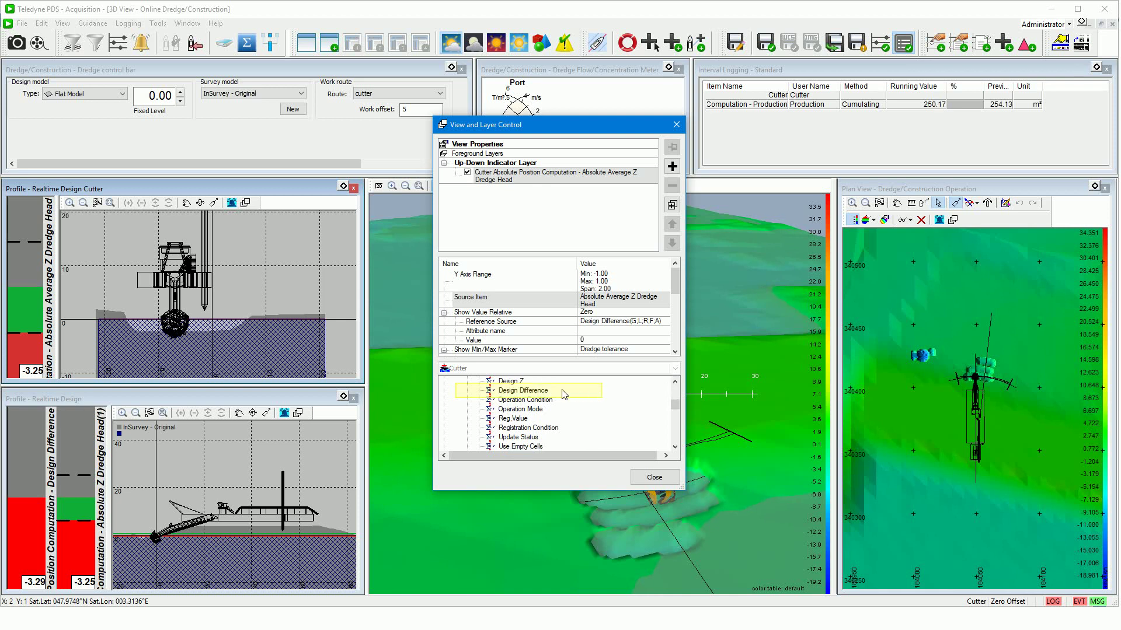
pyautogui.doubleClick(523, 391)
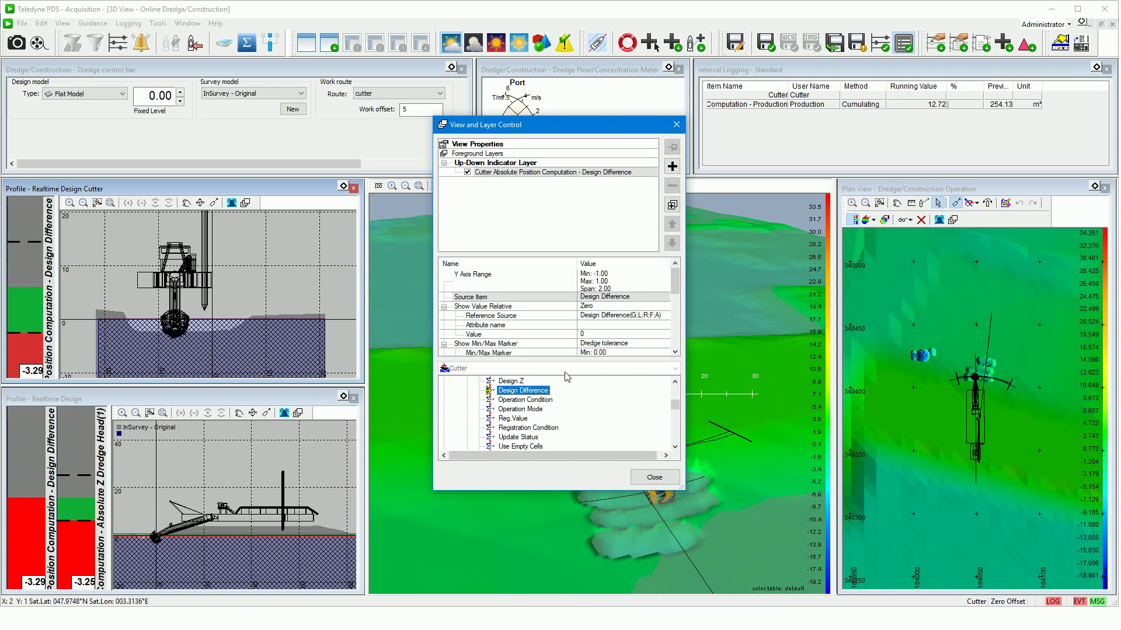
# Review the indicator's min/max marker options, keeping Dredge tolerance, and check its above, inside tolerance and below colors.
pyautogui.click(608, 349)
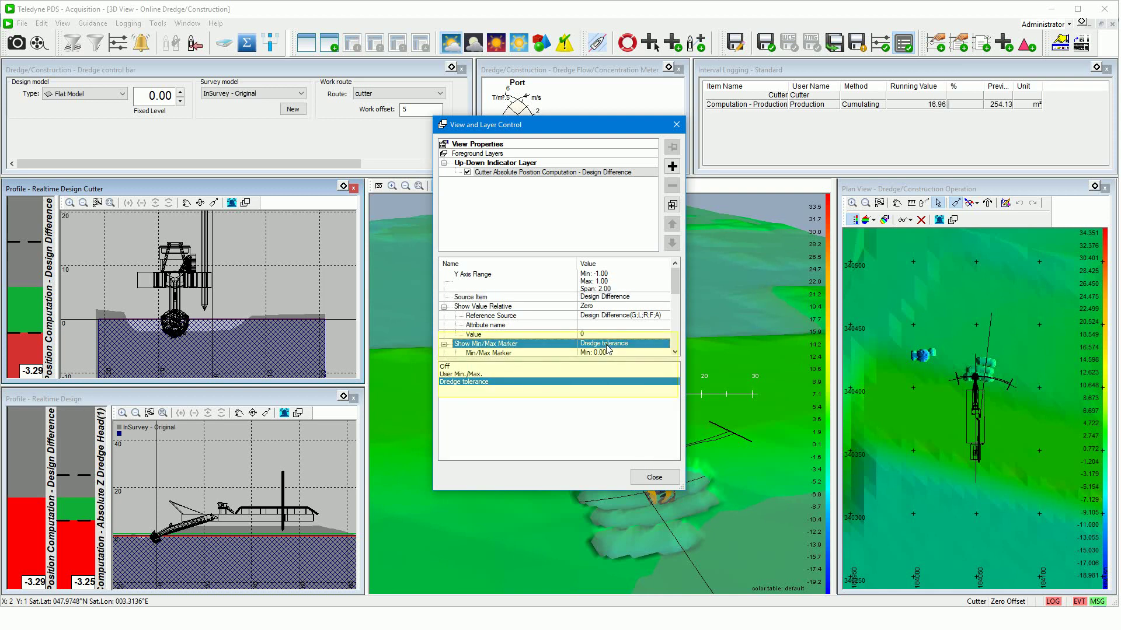
pyautogui.click(545, 382)
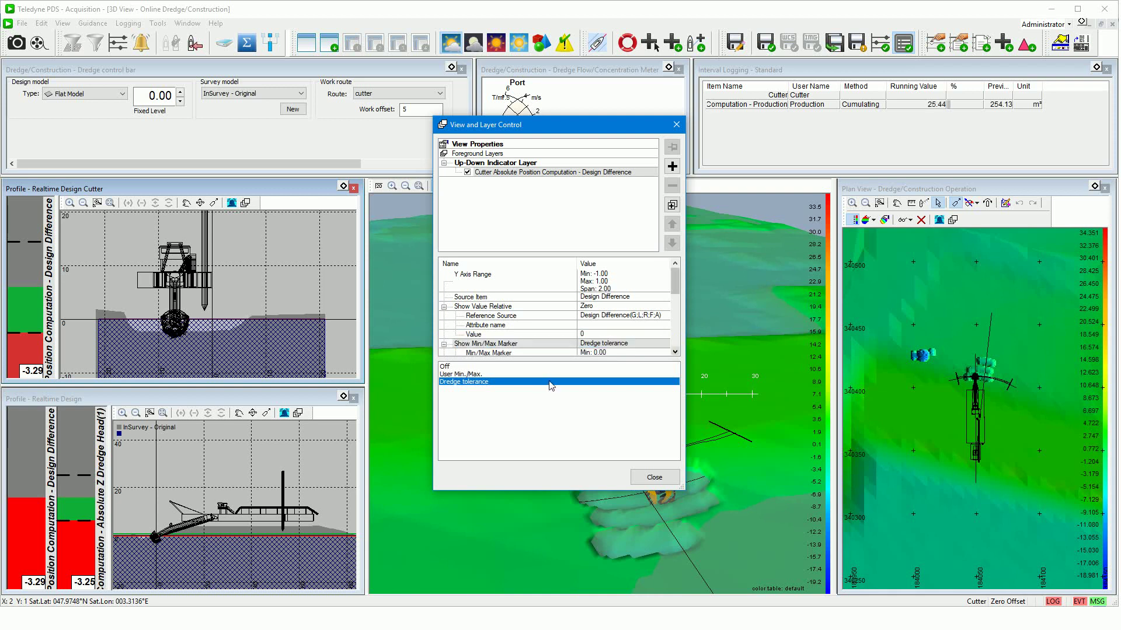
pyautogui.click(675, 352)
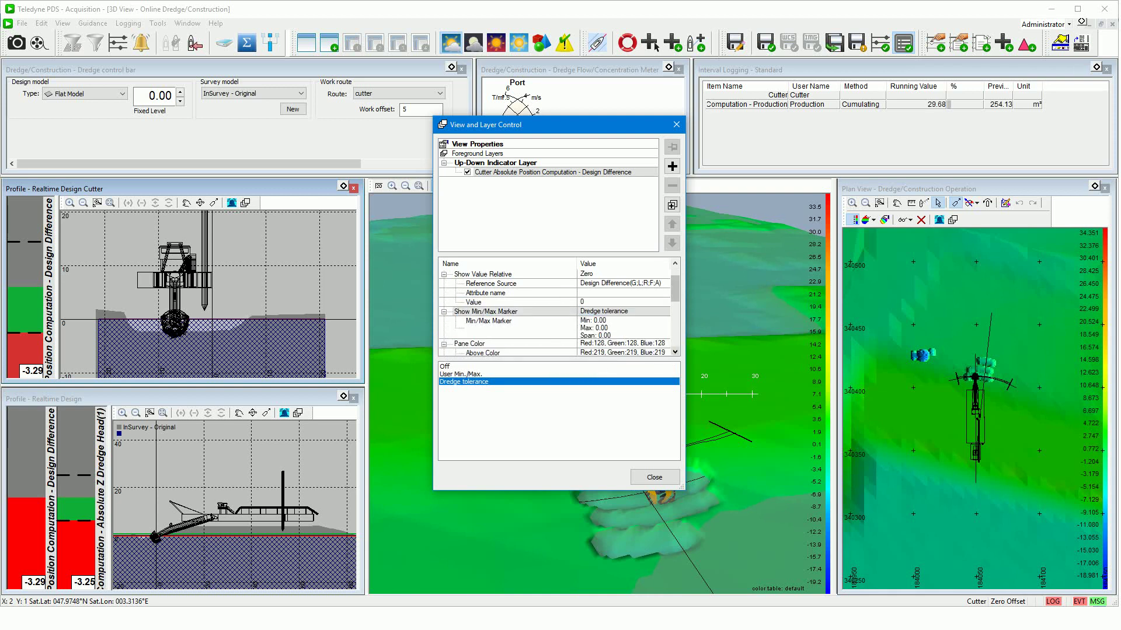
pyautogui.click(675, 352)
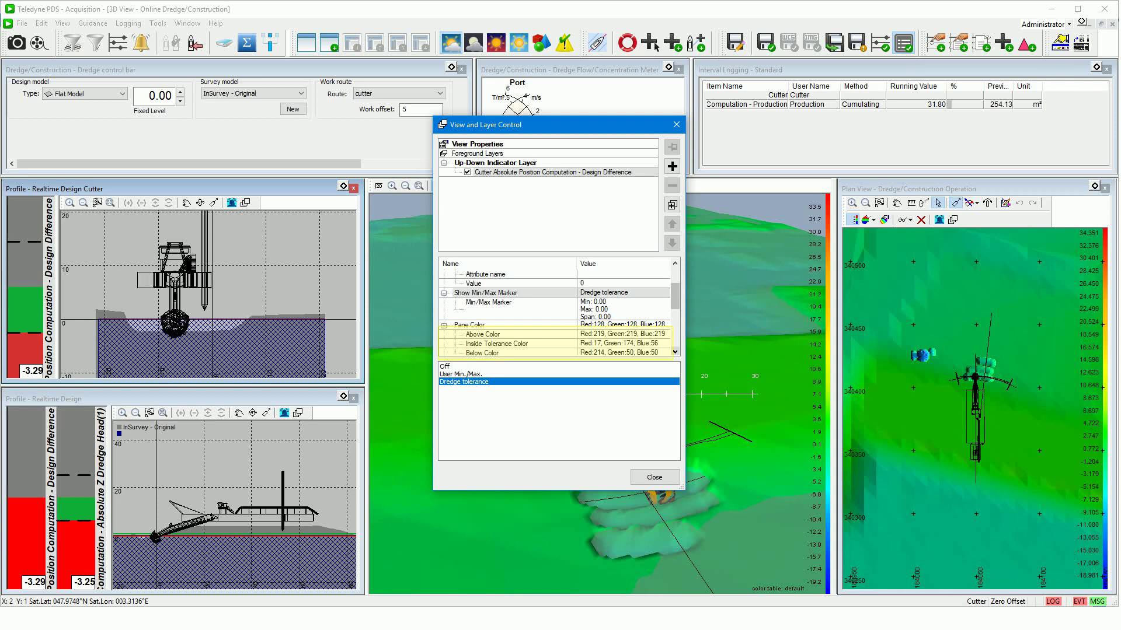
pyautogui.click(675, 352)
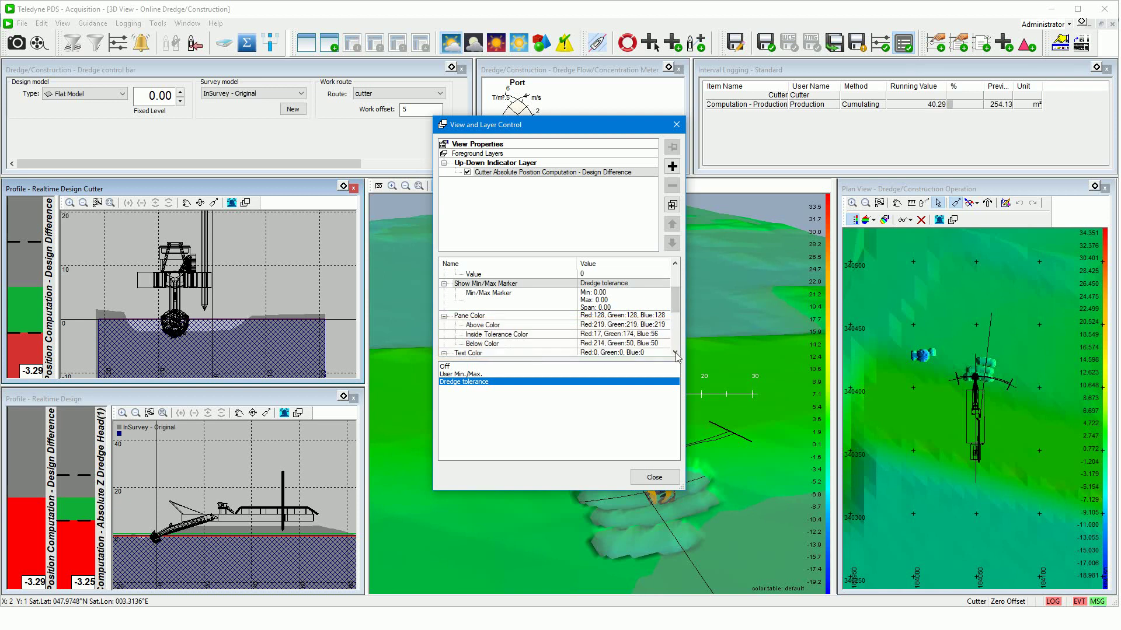
pyautogui.click(564, 336)
pyautogui.click(551, 352)
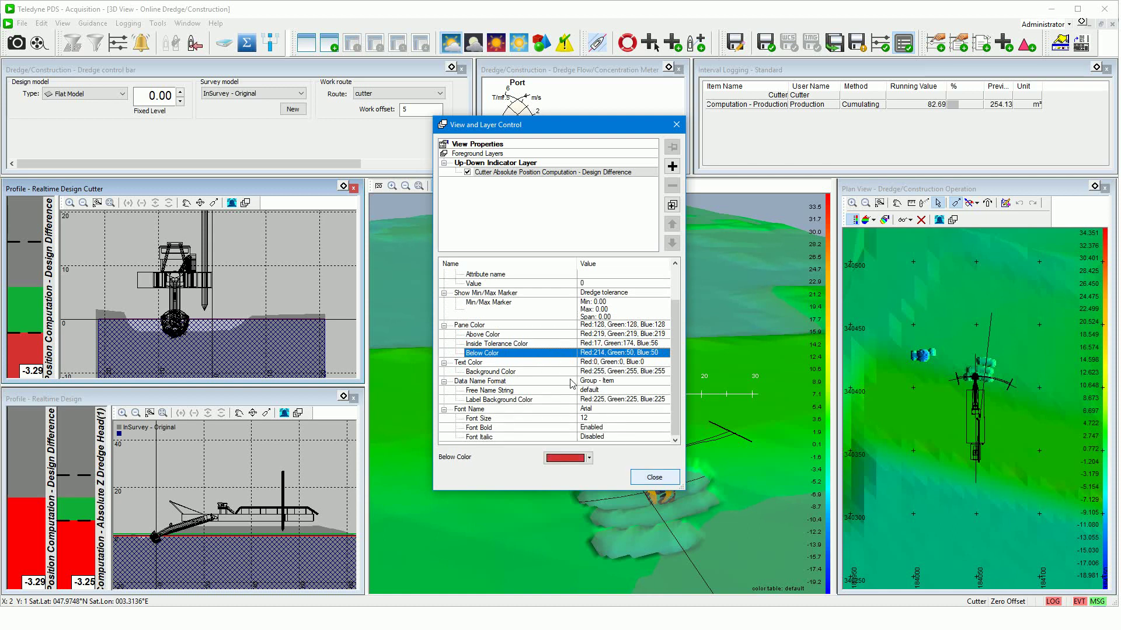
pyautogui.click(653, 477)
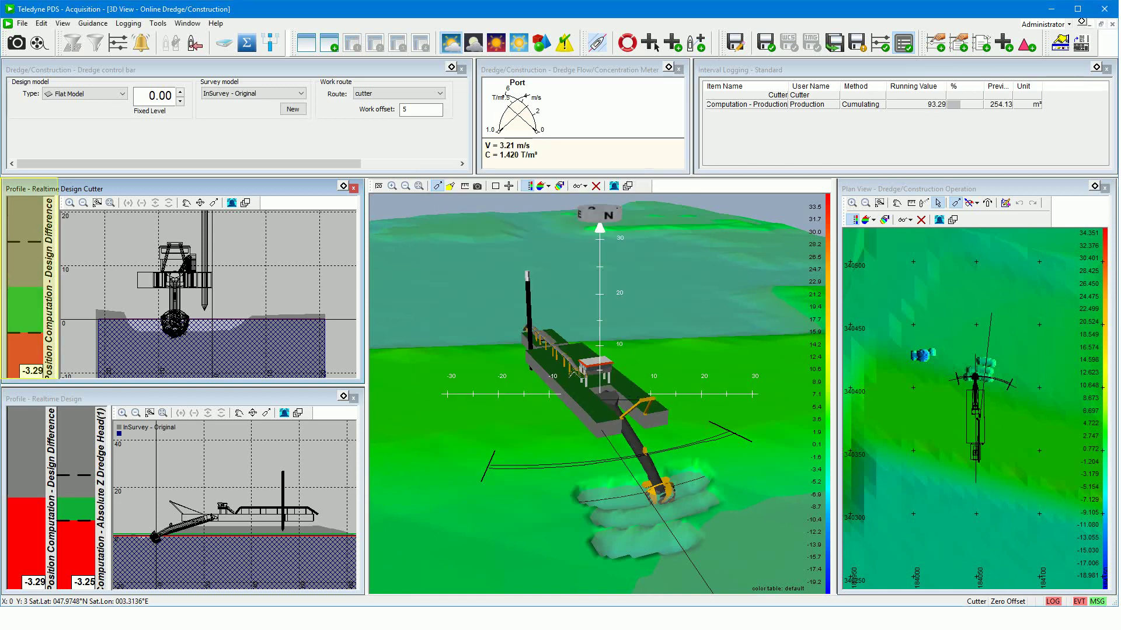
# Review the view properties of the Realtime Design profile and the available Profile View Side options, keeping Left.
pyautogui.click(140, 400)
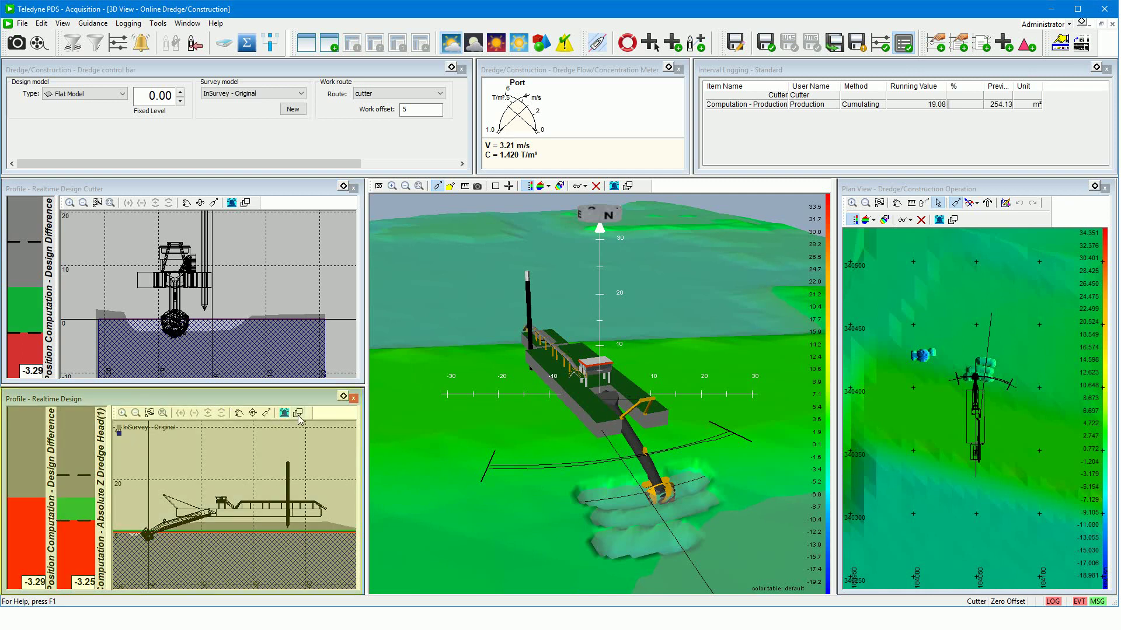
pyautogui.click(298, 413)
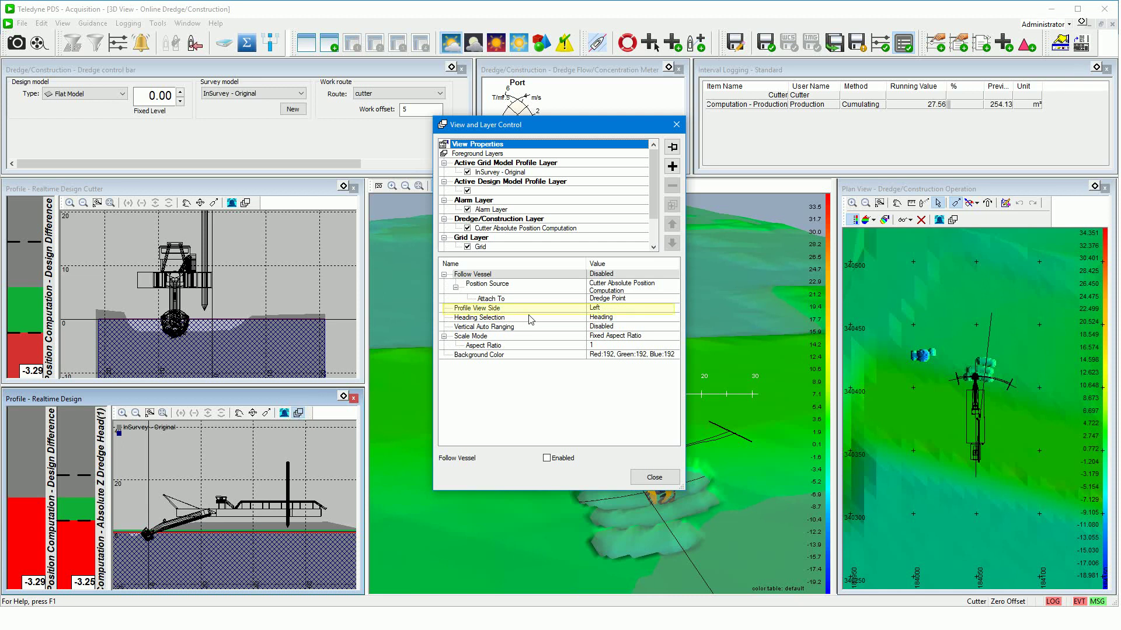
pyautogui.click(544, 310)
pyautogui.click(622, 458)
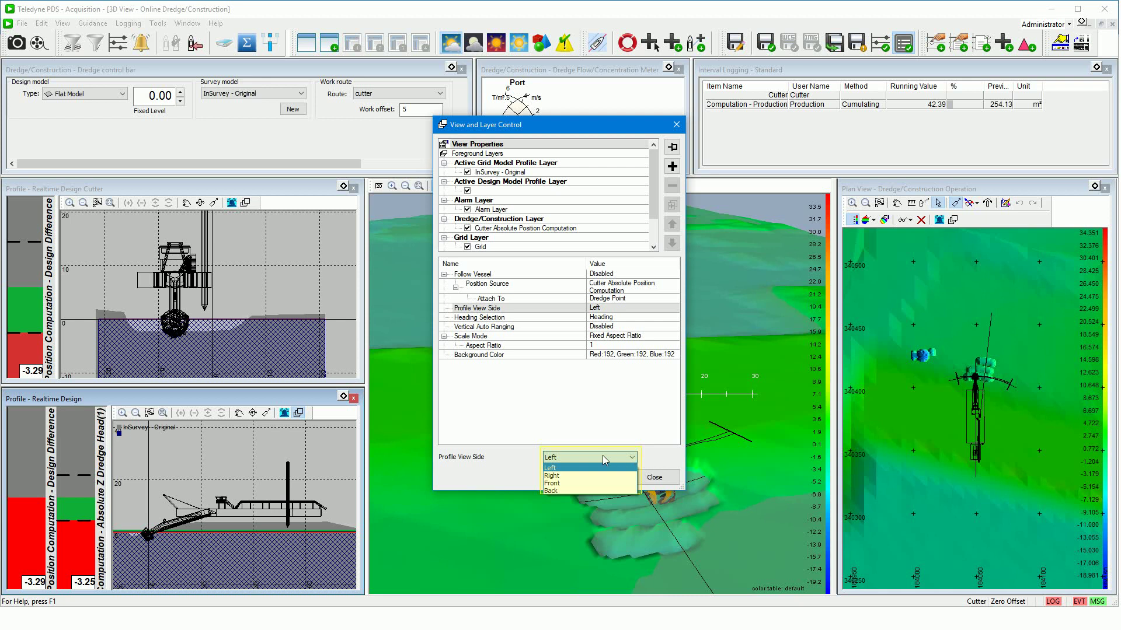
pyautogui.click(605, 458)
pyautogui.click(652, 477)
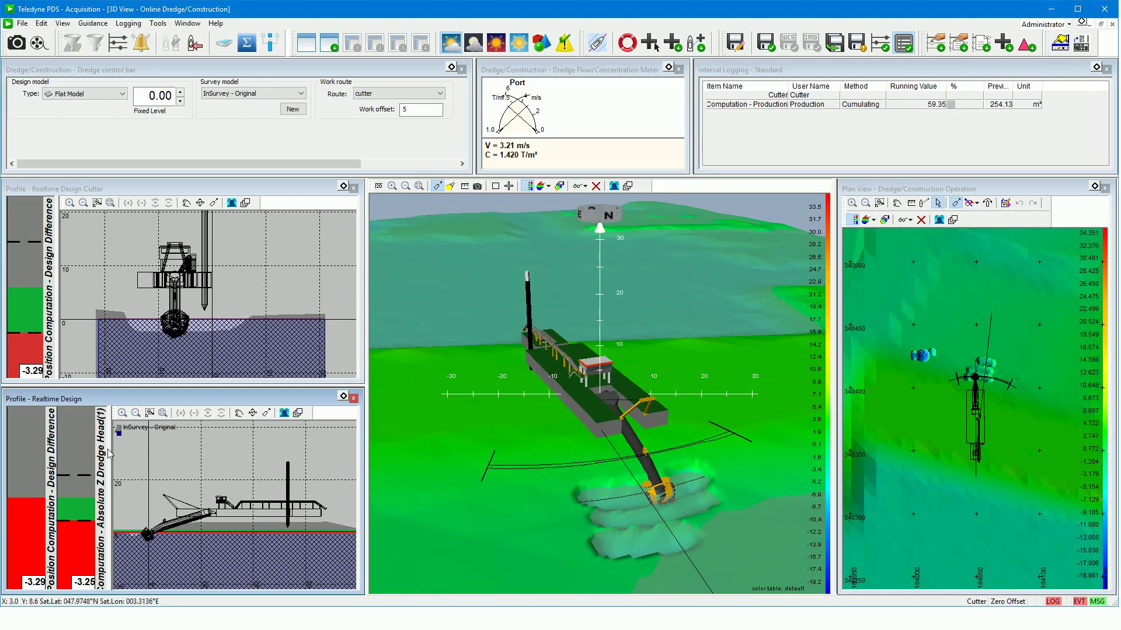
# Review the Realtime Design profile's up-down indicator layers and the option for adding another, then inspect the profile's design level.
pyautogui.rightClick(75, 447)
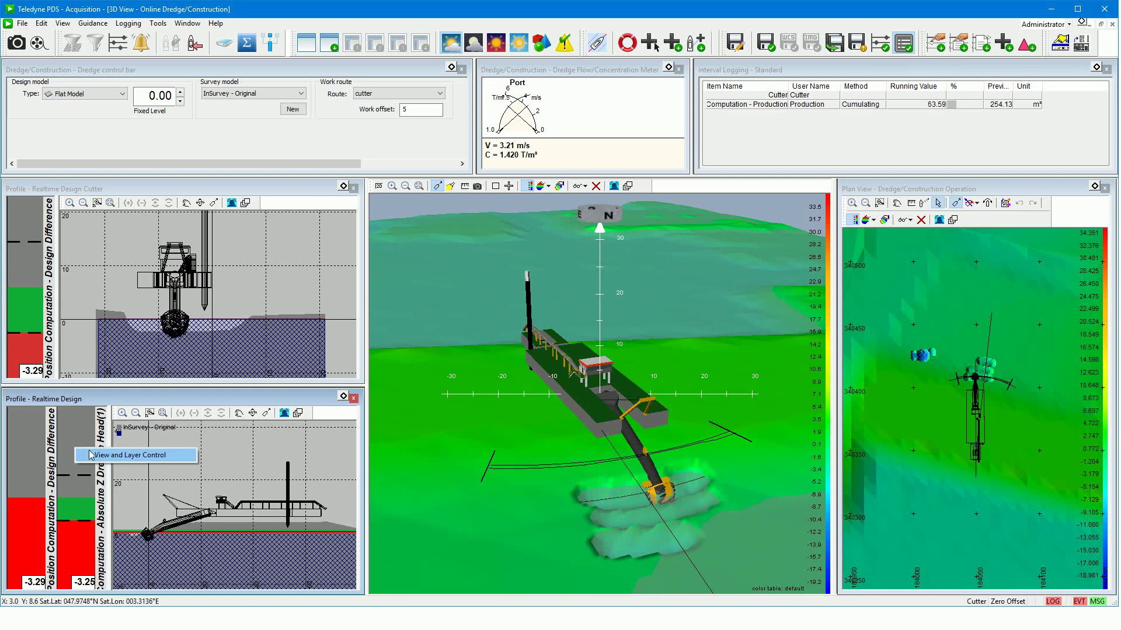
pyautogui.click(126, 458)
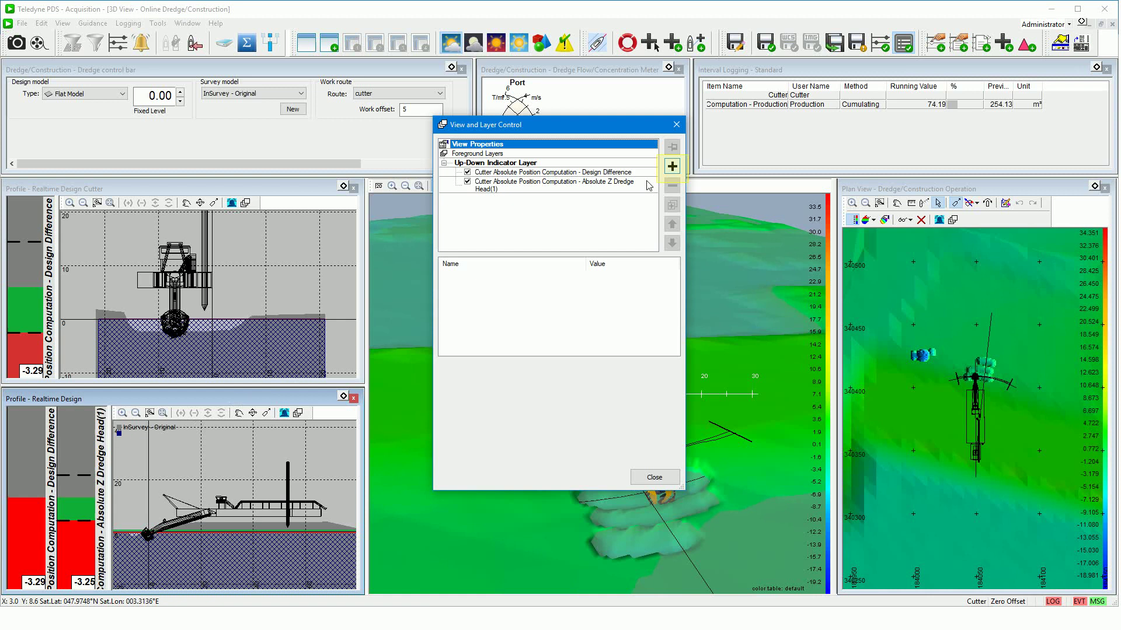
pyautogui.click(672, 166)
pyautogui.click(601, 377)
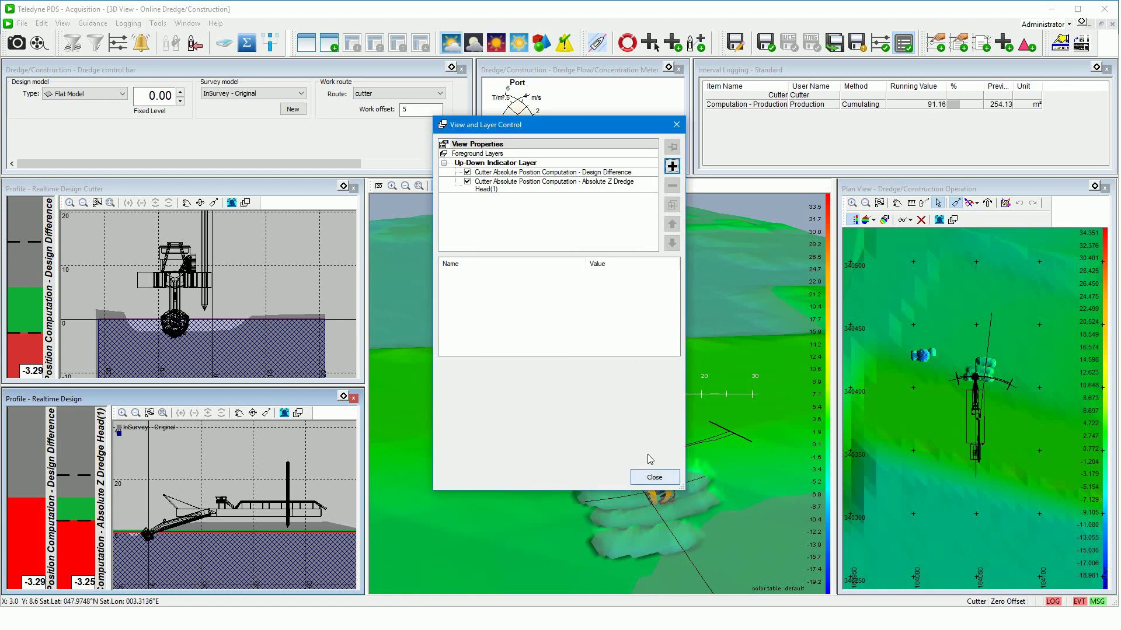
pyautogui.click(662, 477)
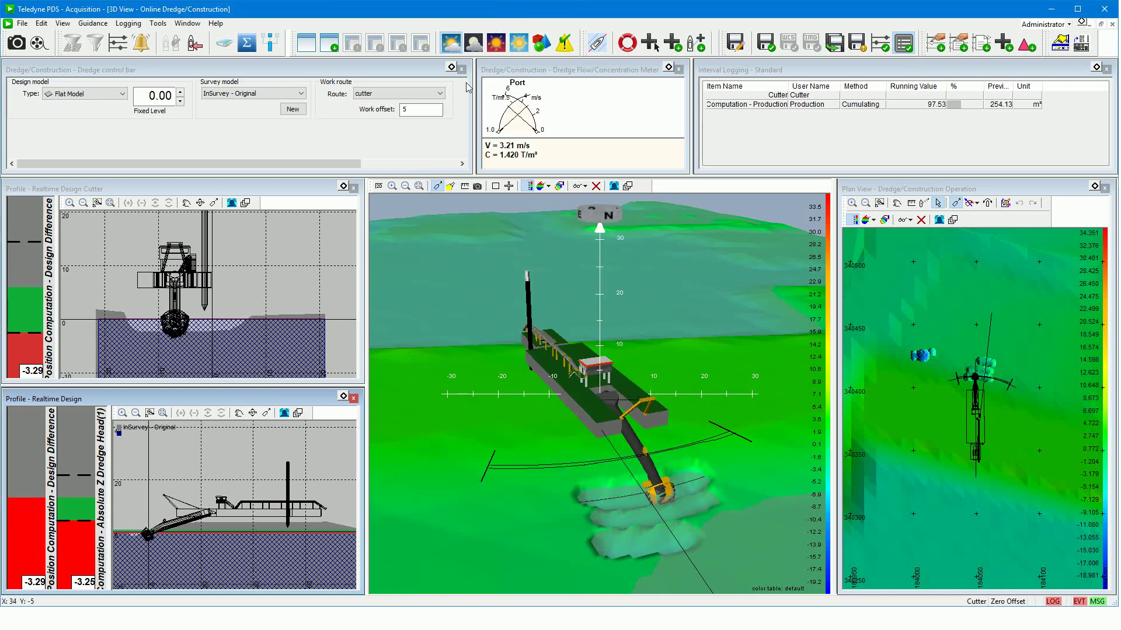
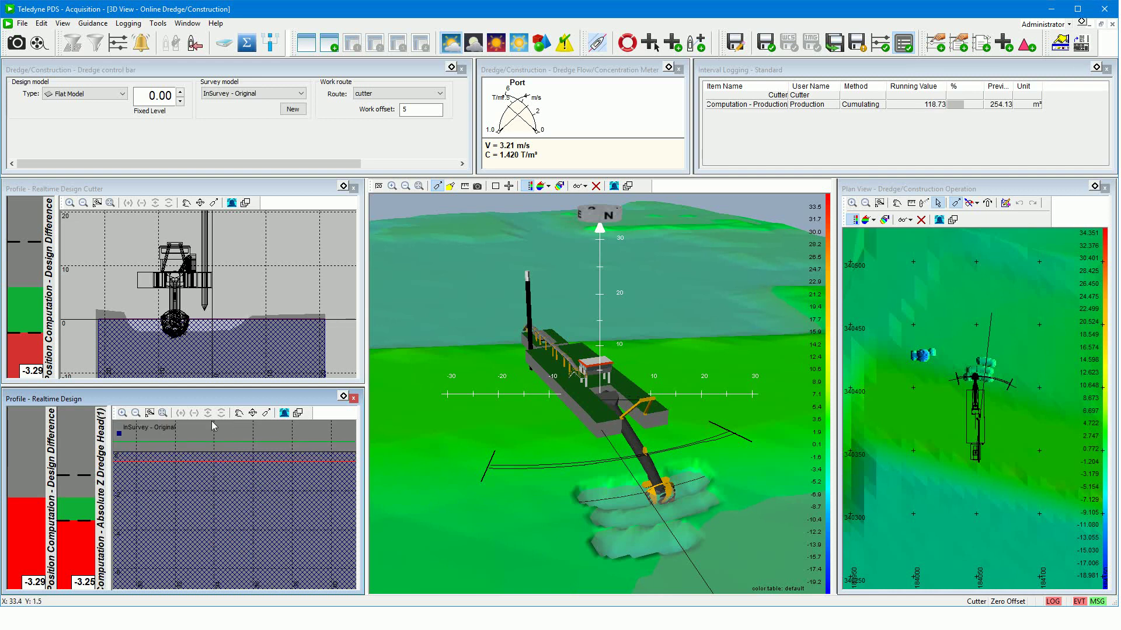
pyautogui.click(239, 413)
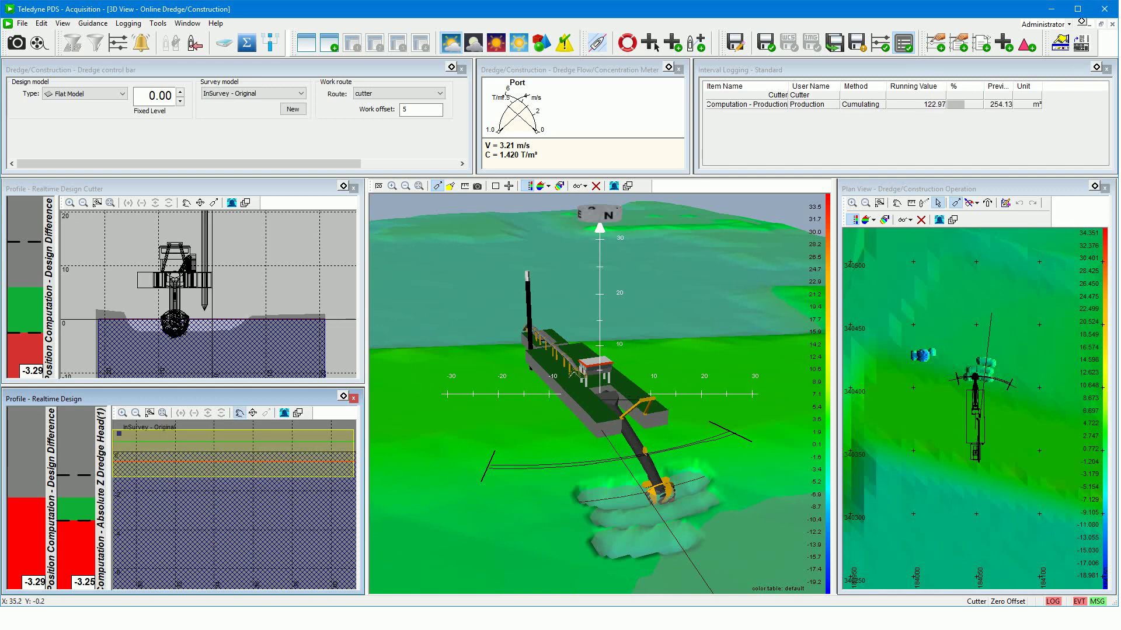
# Review the view properties of the Dredge Flow/Concentration Meter, including its flow, concentration and production data items and ranges.
pyautogui.click(633, 70)
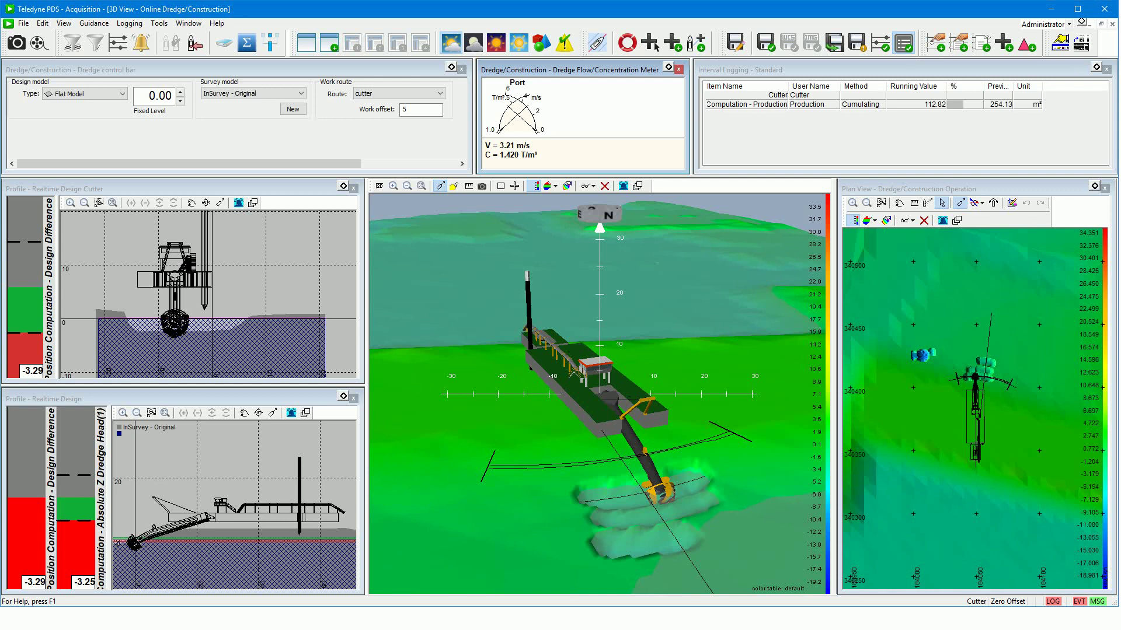
pyautogui.rightClick(603, 103)
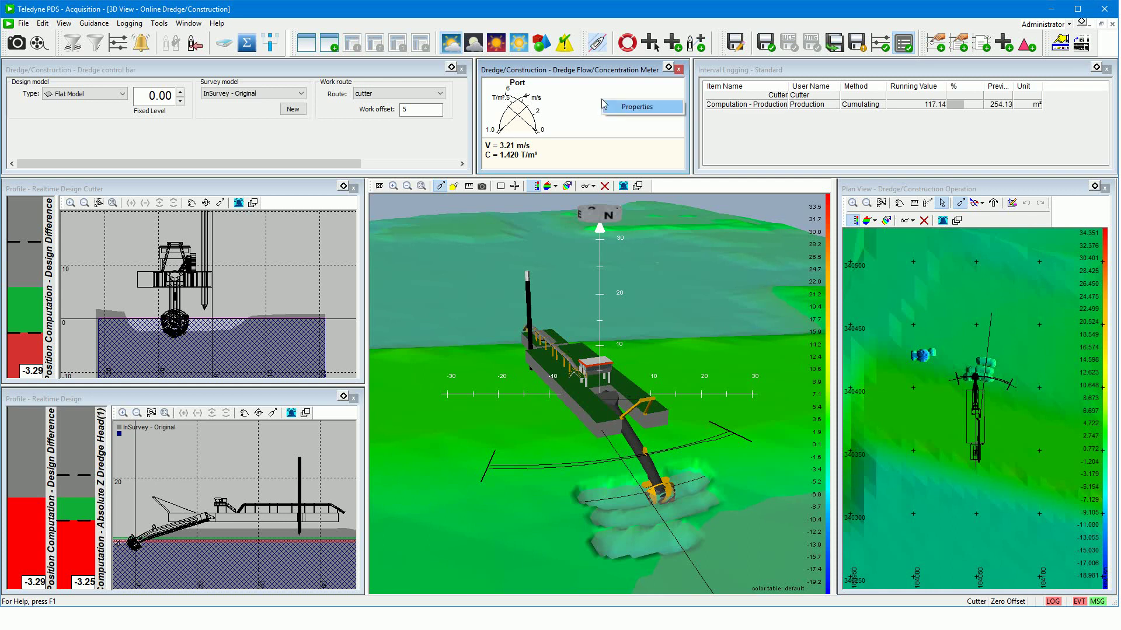
pyautogui.click(624, 108)
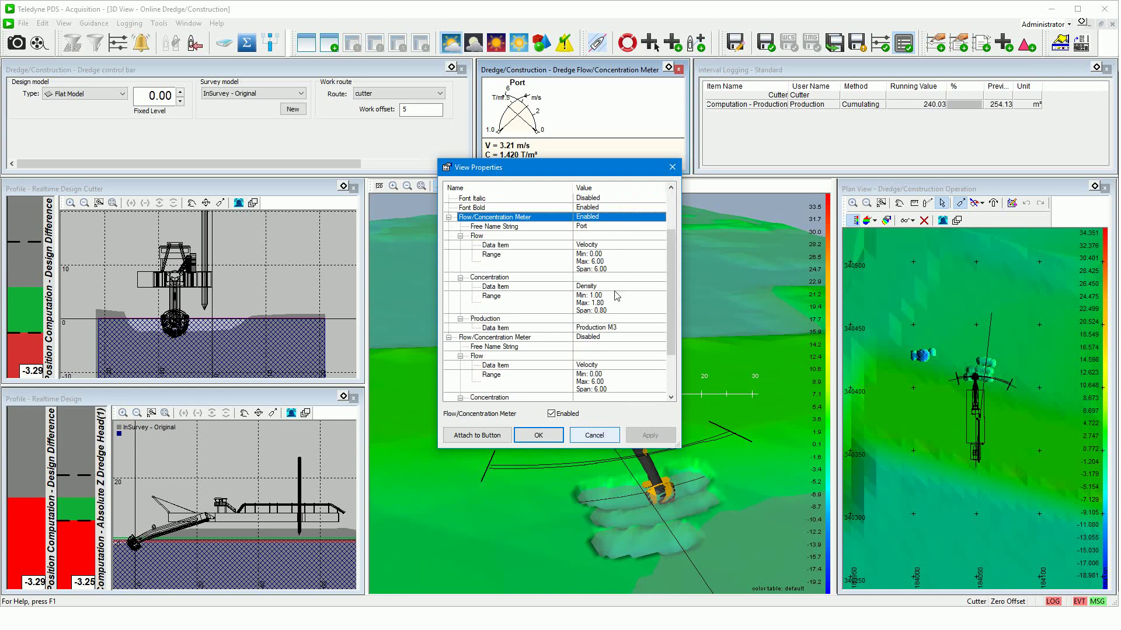
pyautogui.click(593, 434)
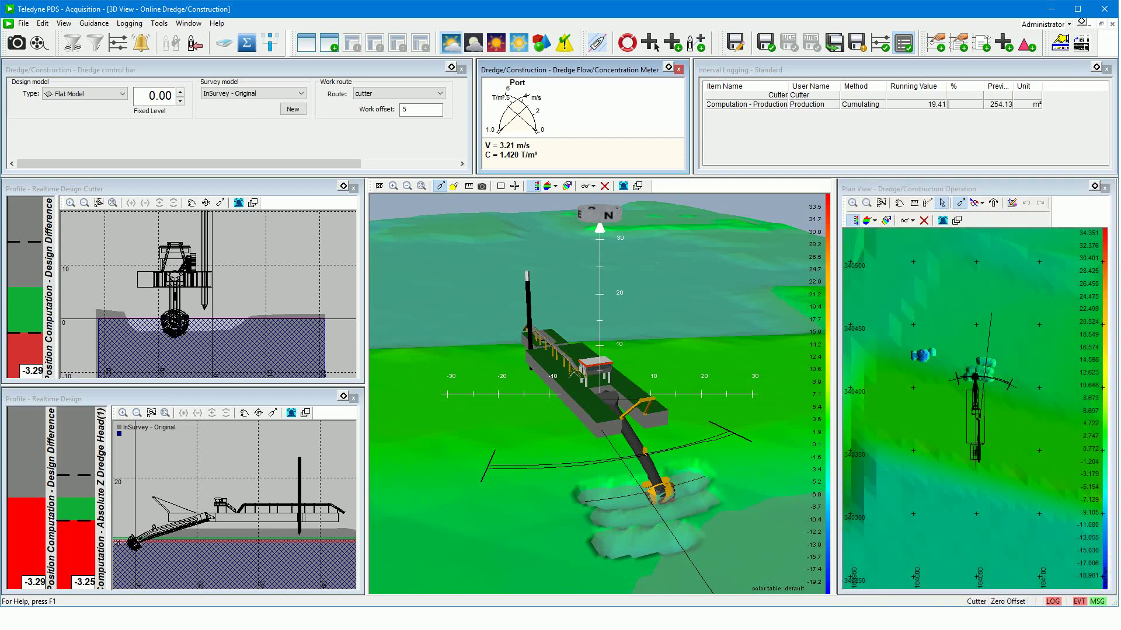
# Try the Z Differential color mode on the 3D view's grid model and return it to Z Average.
pyautogui.click(889, 256)
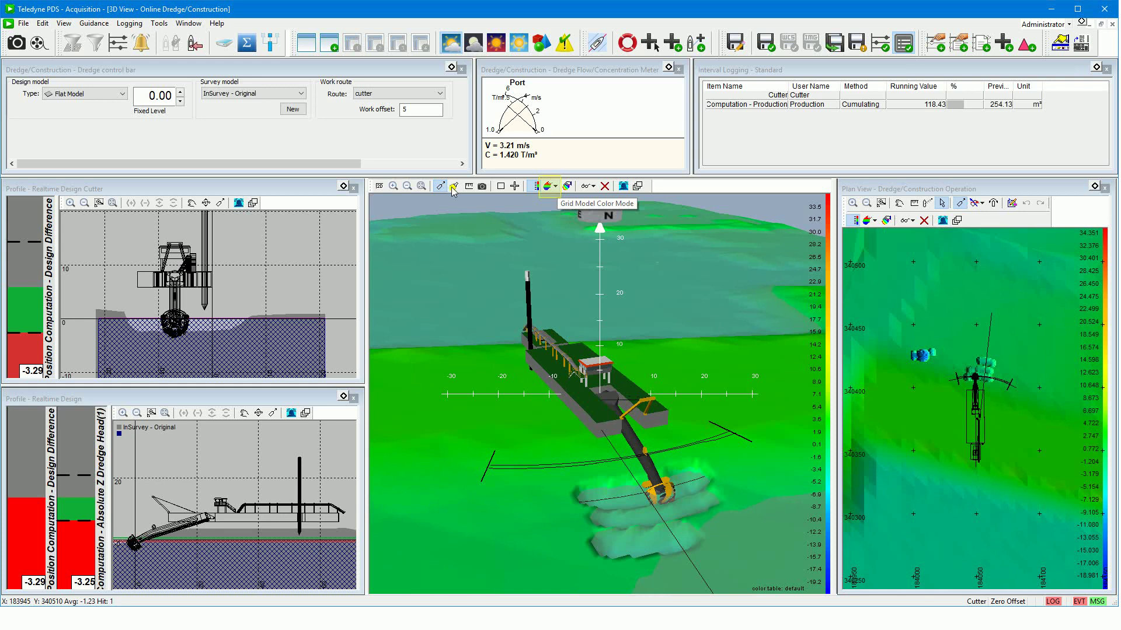
pyautogui.click(556, 187)
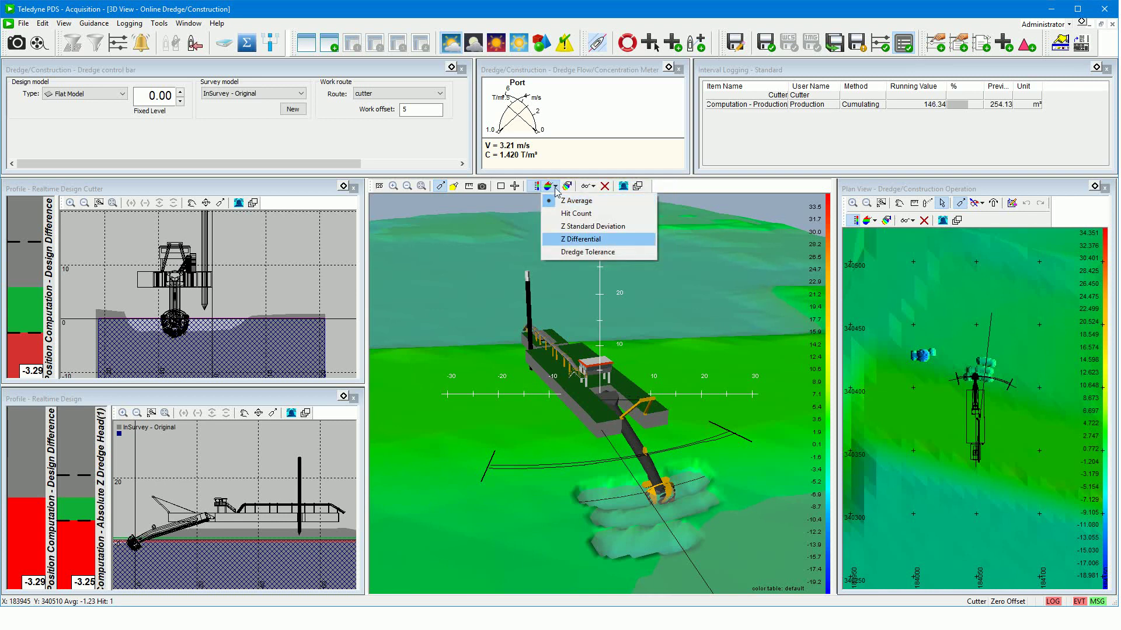
pyautogui.click(565, 239)
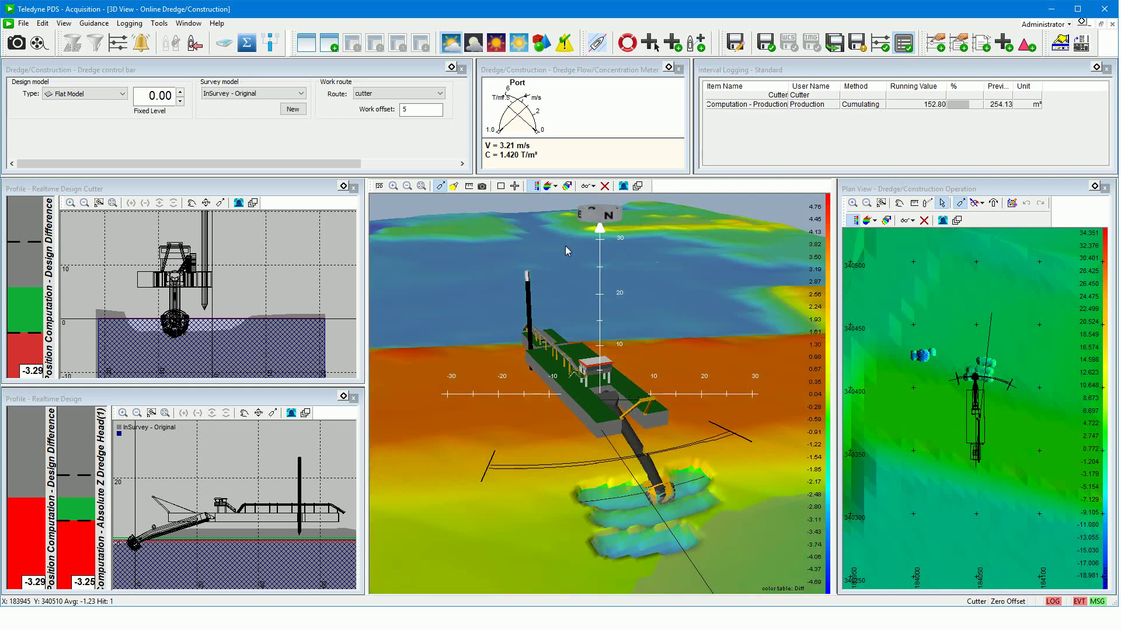
pyautogui.click(555, 189)
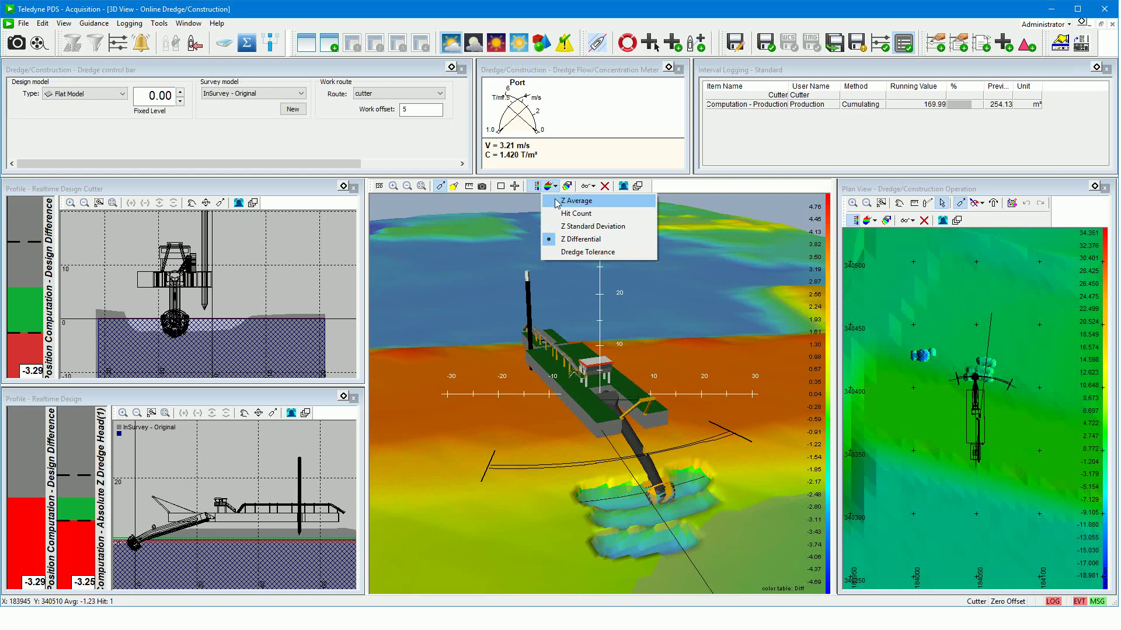
pyautogui.click(557, 201)
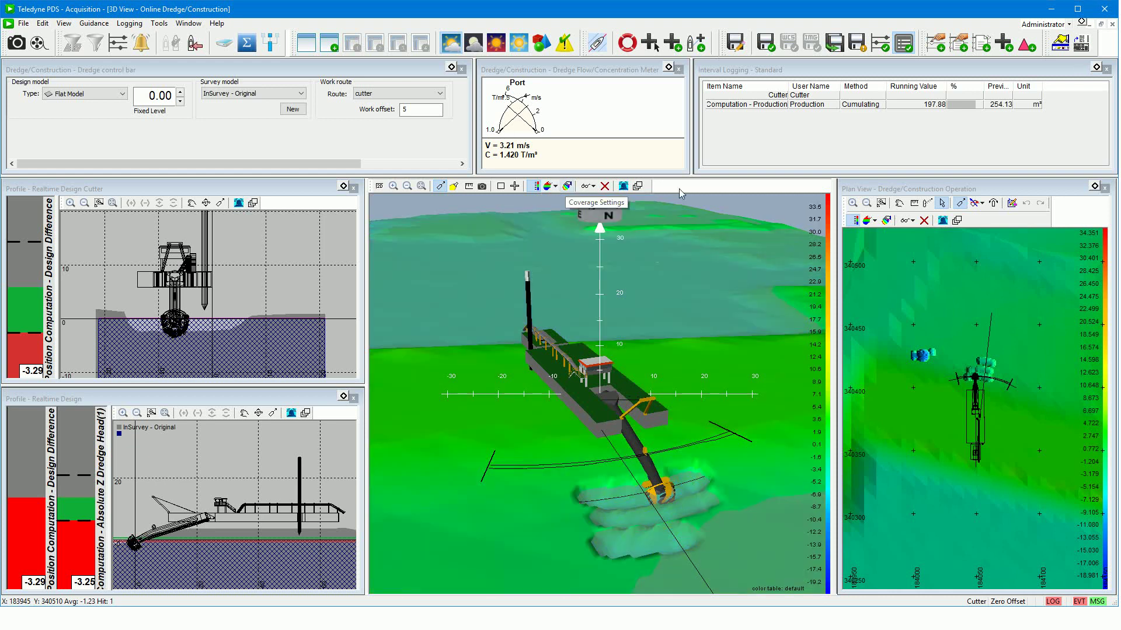
# Review the 3D view's coverage settings and the available Z Values color tables, keeping default.
pyautogui.click(567, 186)
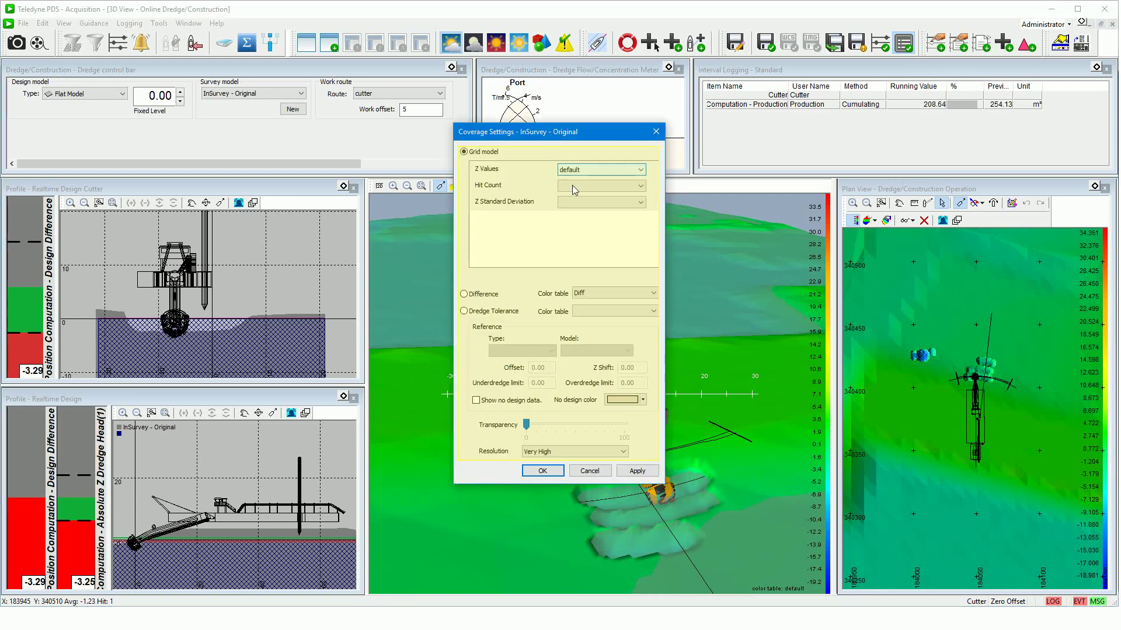
pyautogui.click(641, 171)
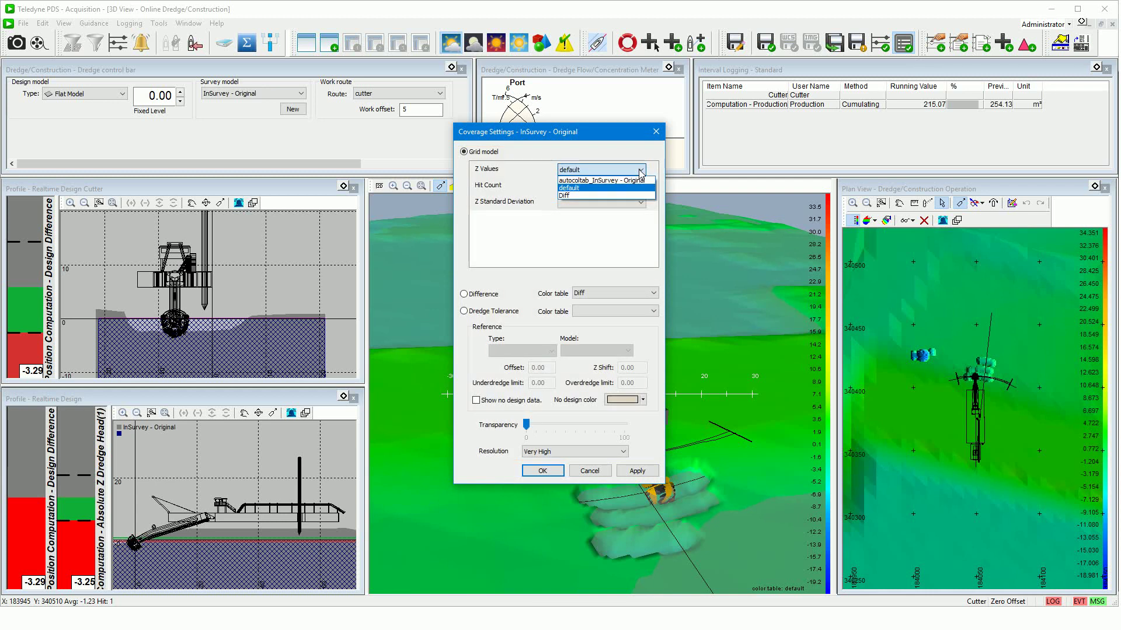
pyautogui.click(641, 171)
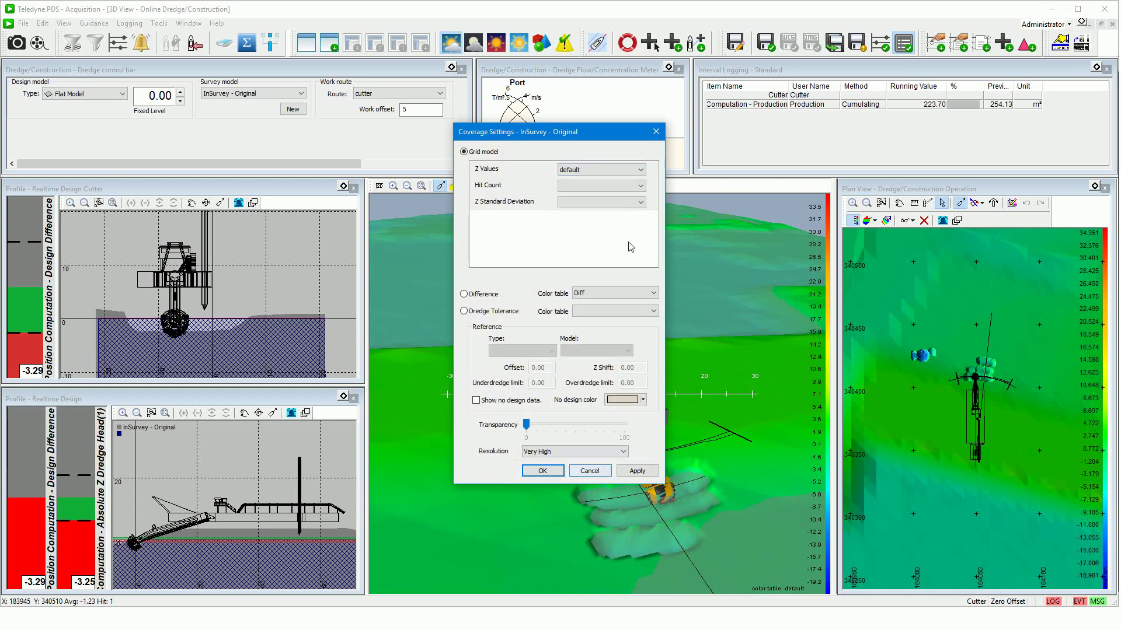
pyautogui.click(596, 471)
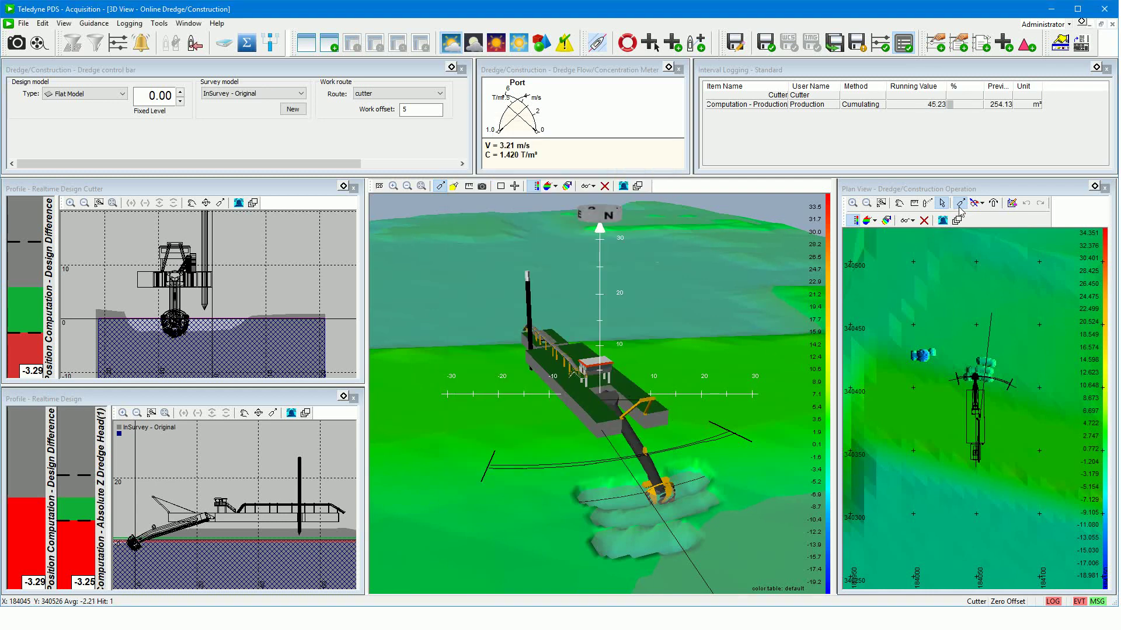
# Inspect the color table behind the plan view's depth legend, and toggle the legend off and back on.
pyautogui.click(988, 191)
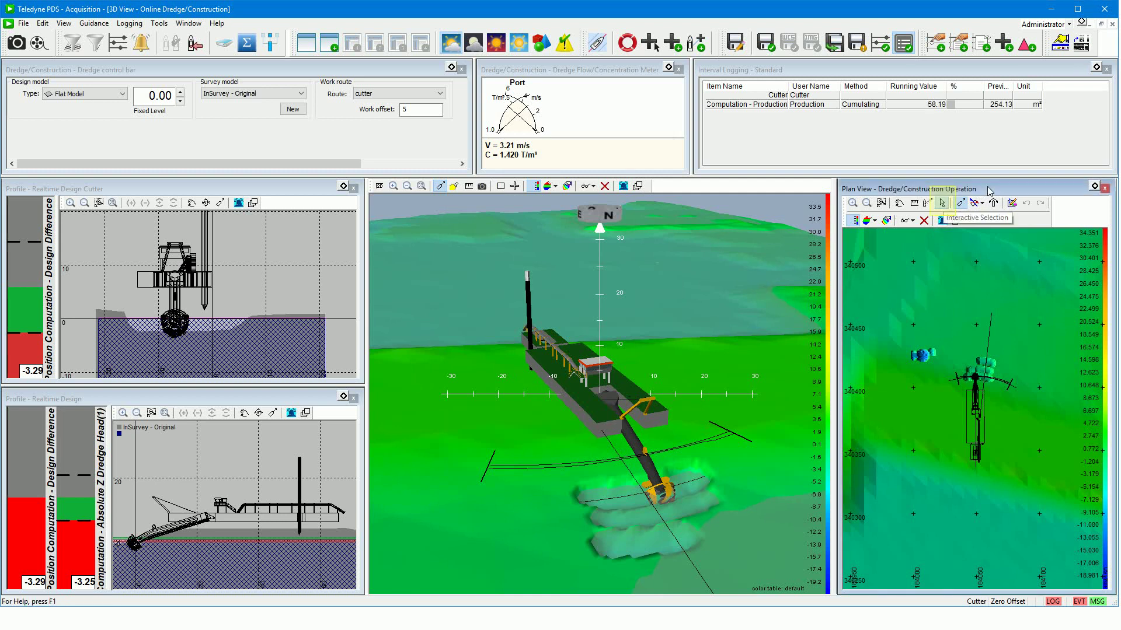
pyautogui.click(943, 203)
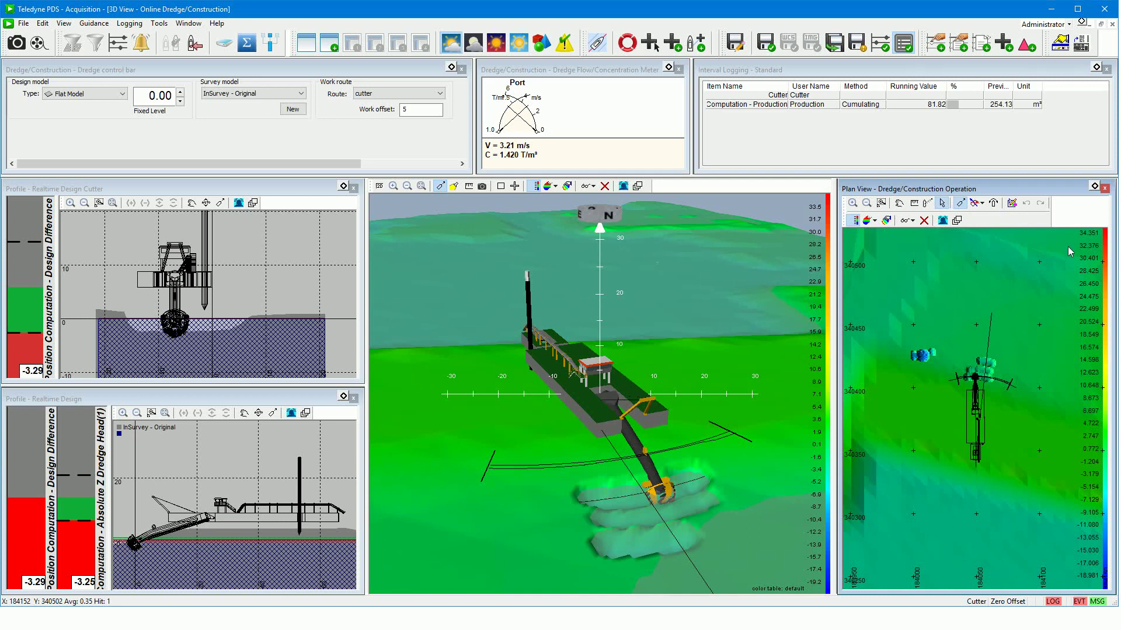
pyautogui.doubleClick(1103, 262)
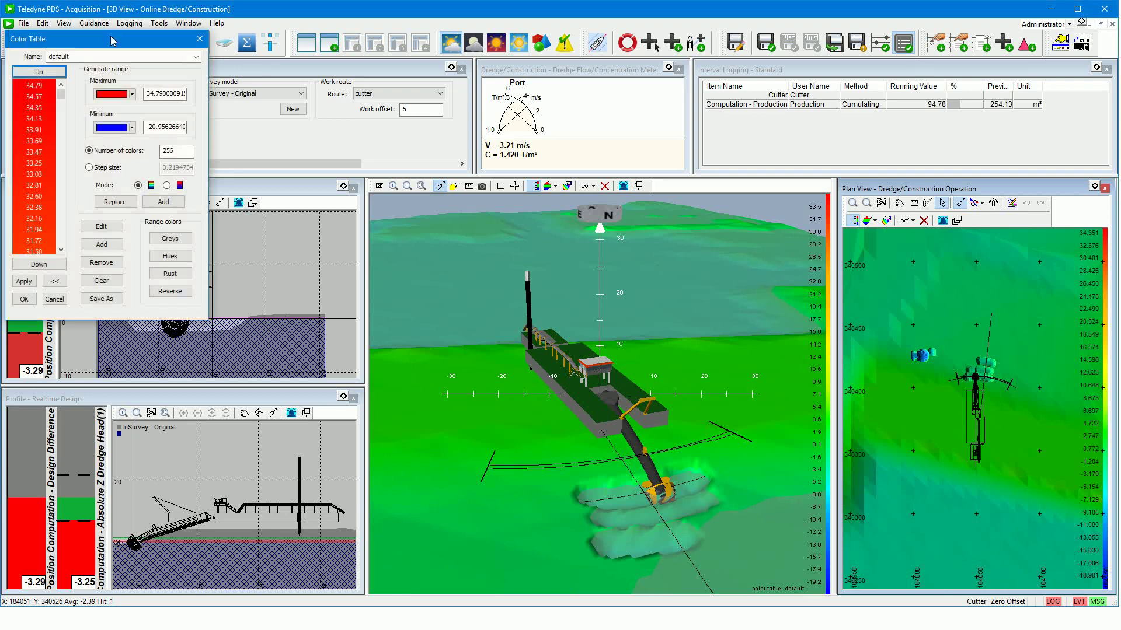
pyautogui.press('Return')
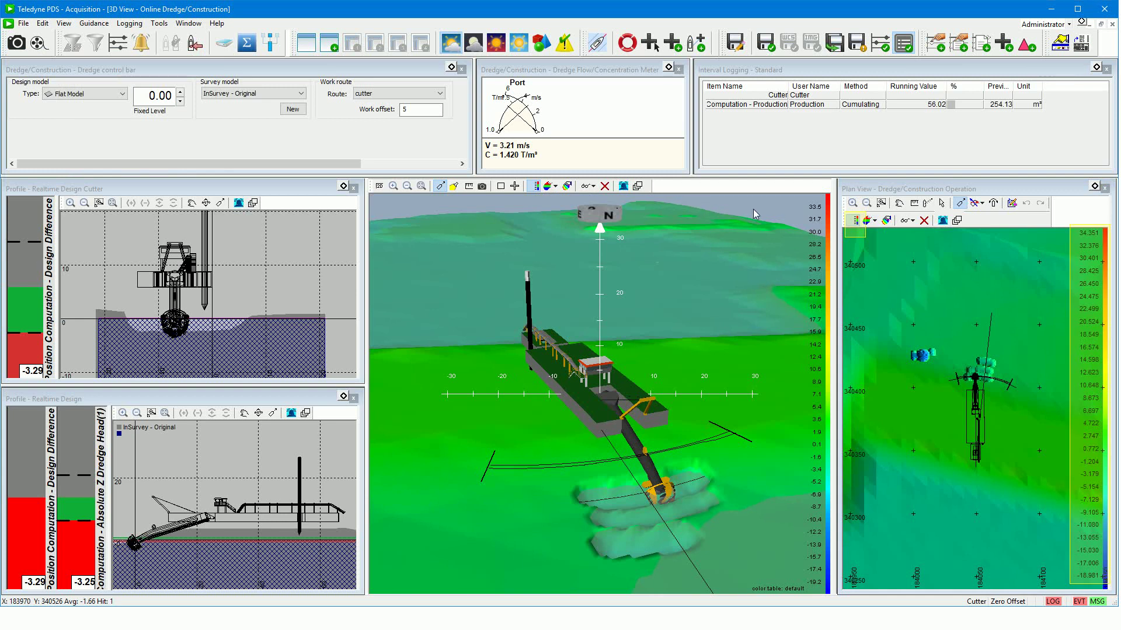
pyautogui.click(857, 225)
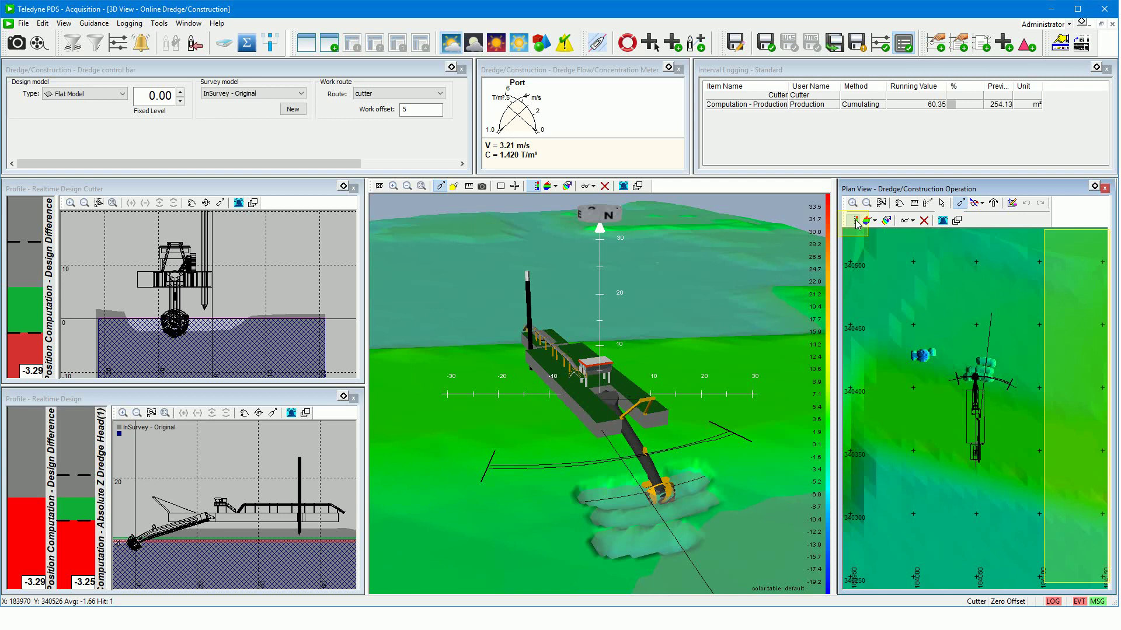
pyautogui.click(857, 225)
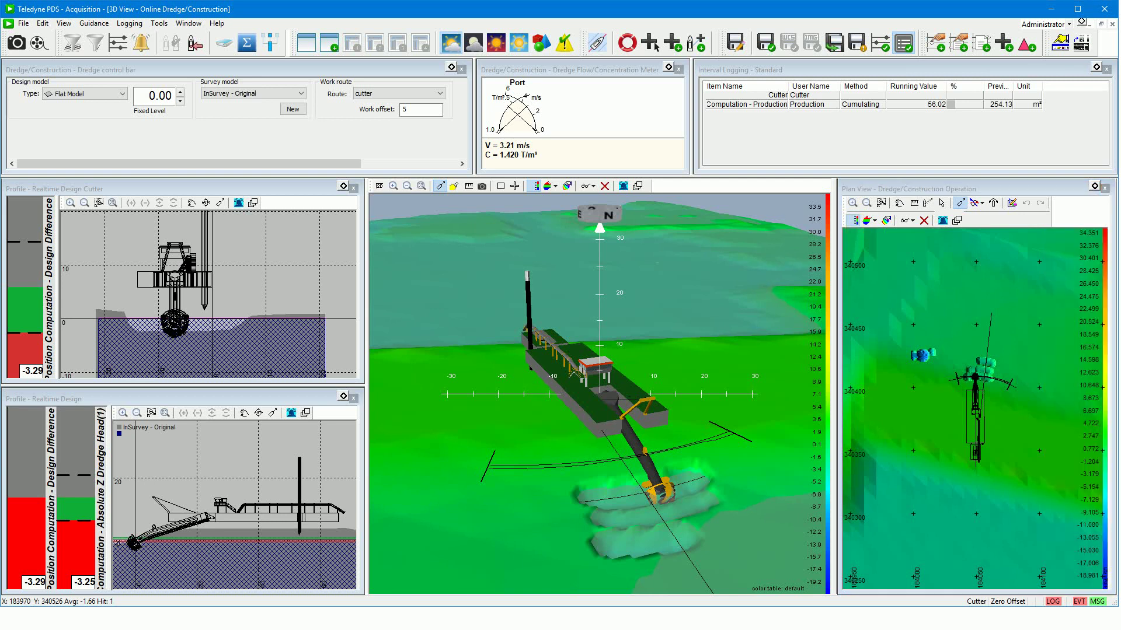
# Review the plan view's background layers in View and Layer Control.
pyautogui.click(948, 208)
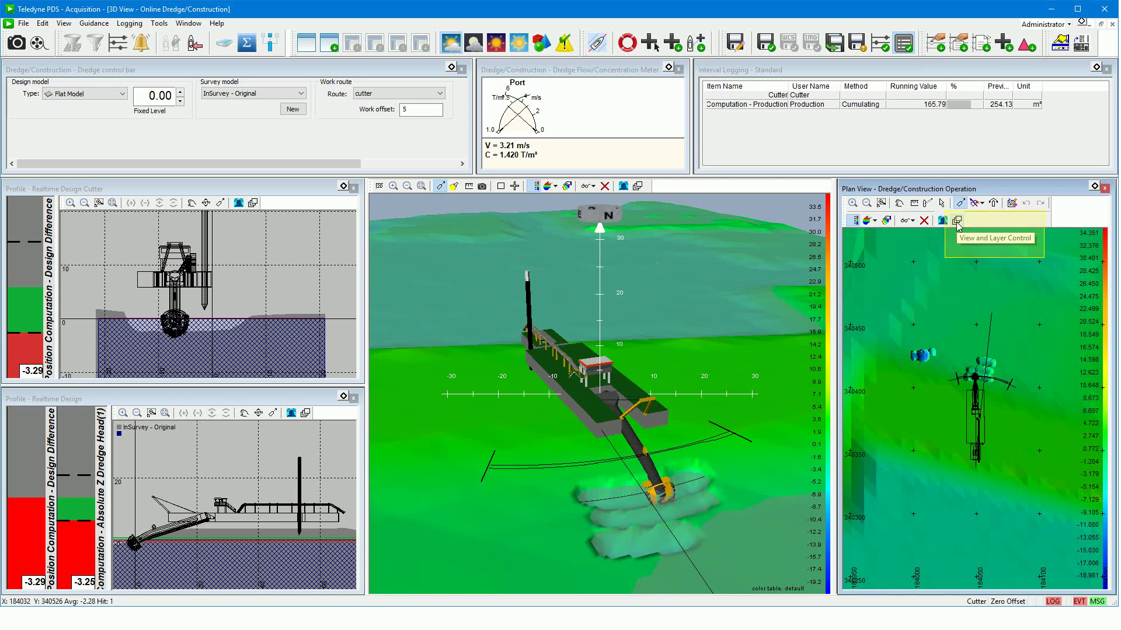
pyautogui.click(958, 221)
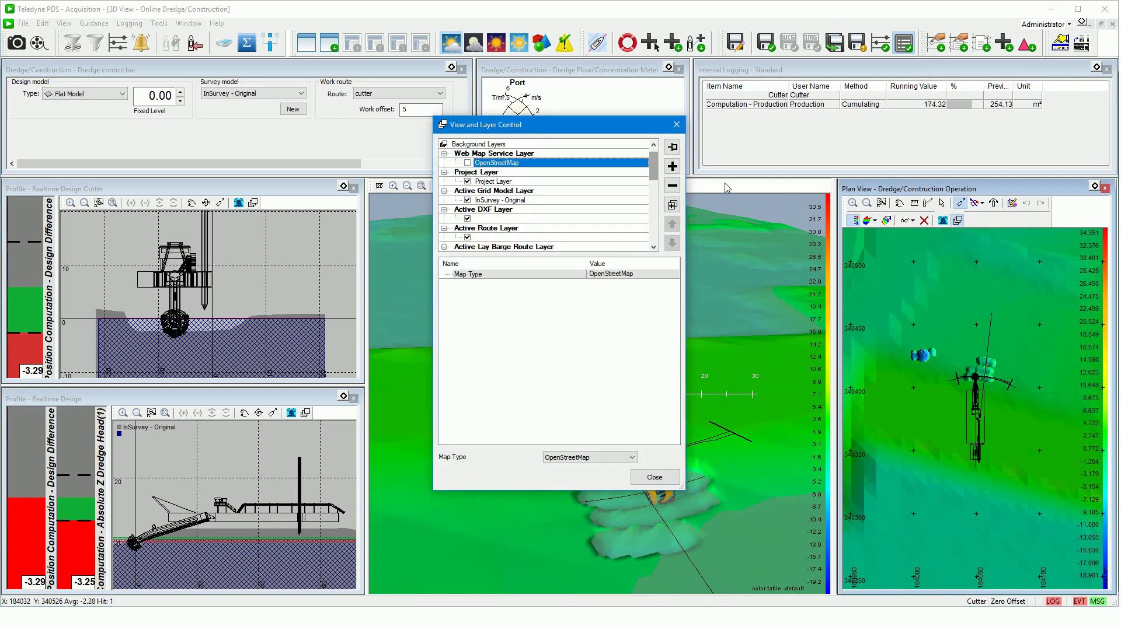
pyautogui.click(676, 125)
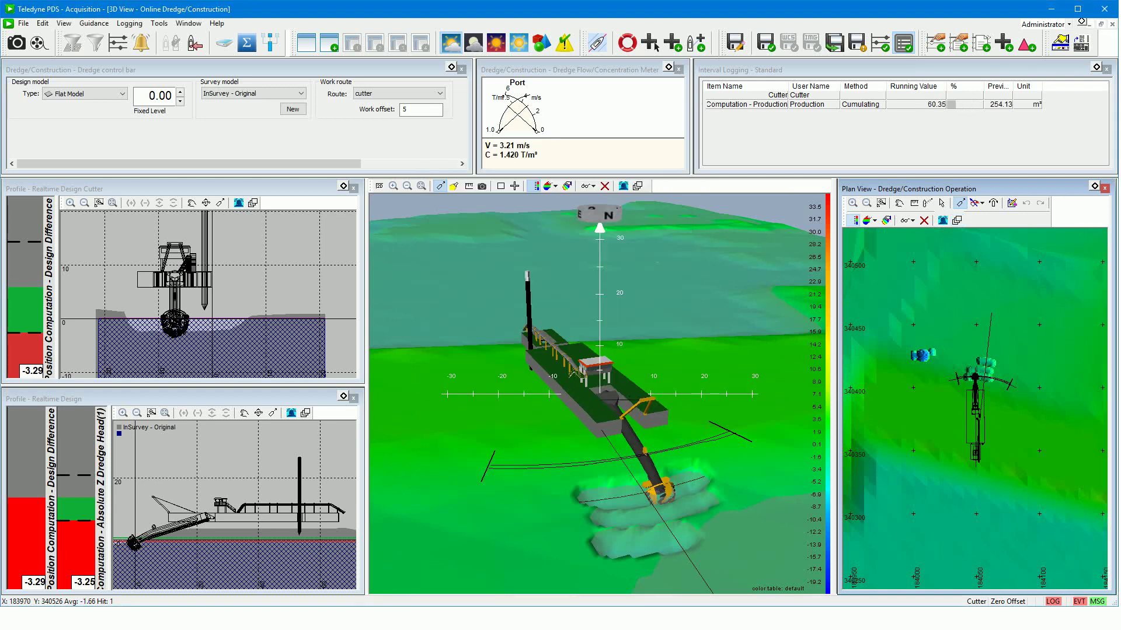
# Review the Interval Logging tool settings and the data selection for the logged Production item, and locate the data logging control.
pyautogui.click(836, 69)
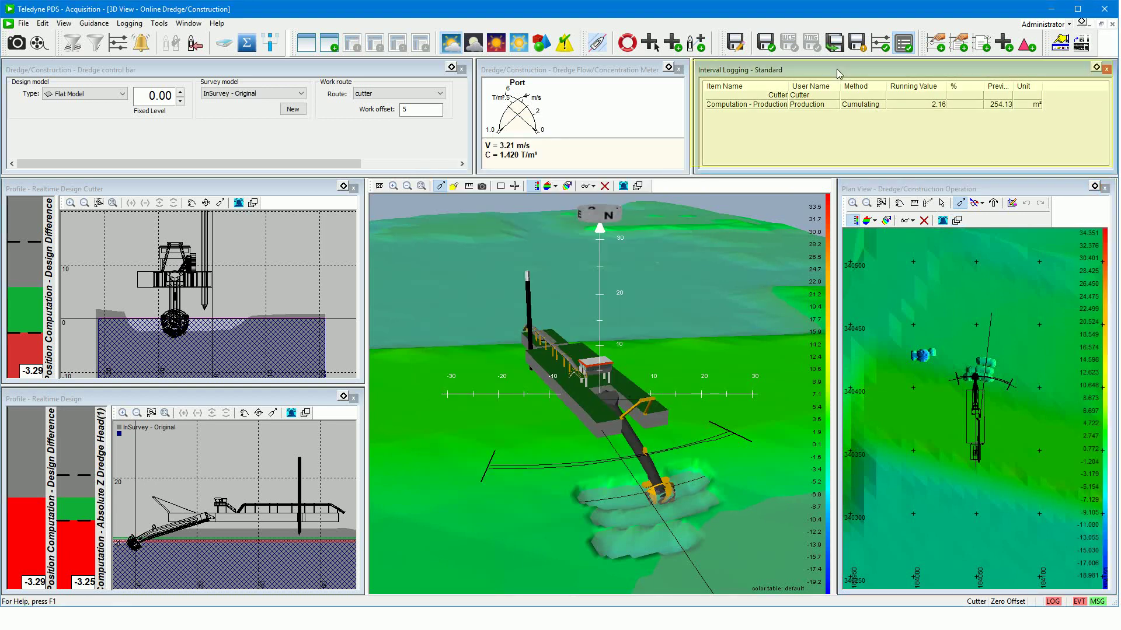
pyautogui.hotkey('alt', 't')
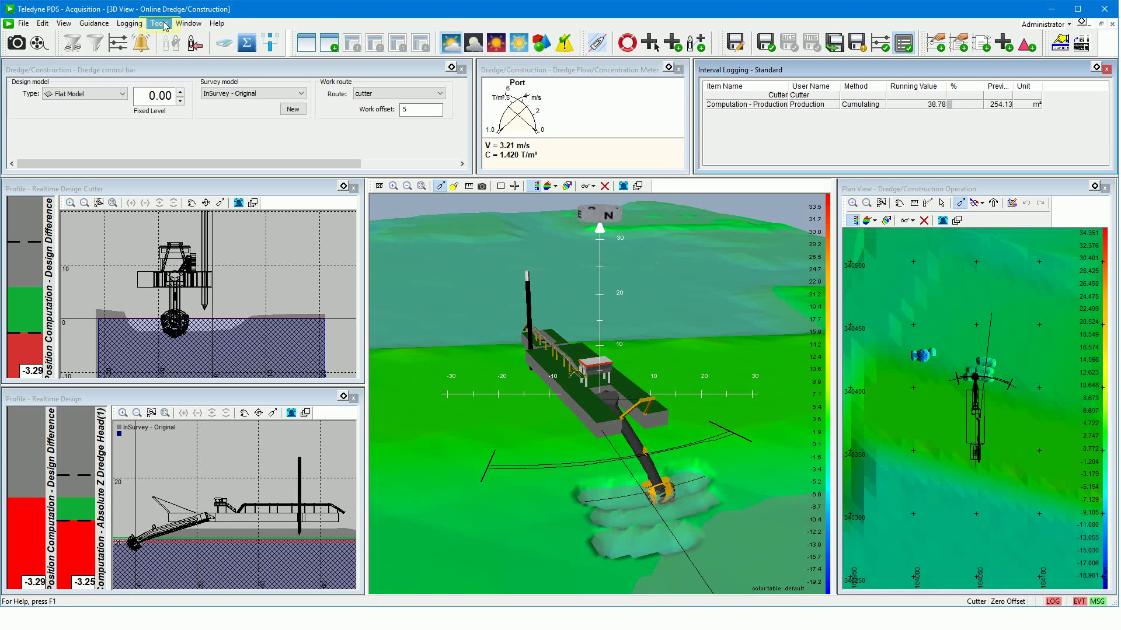
pyautogui.click(164, 26)
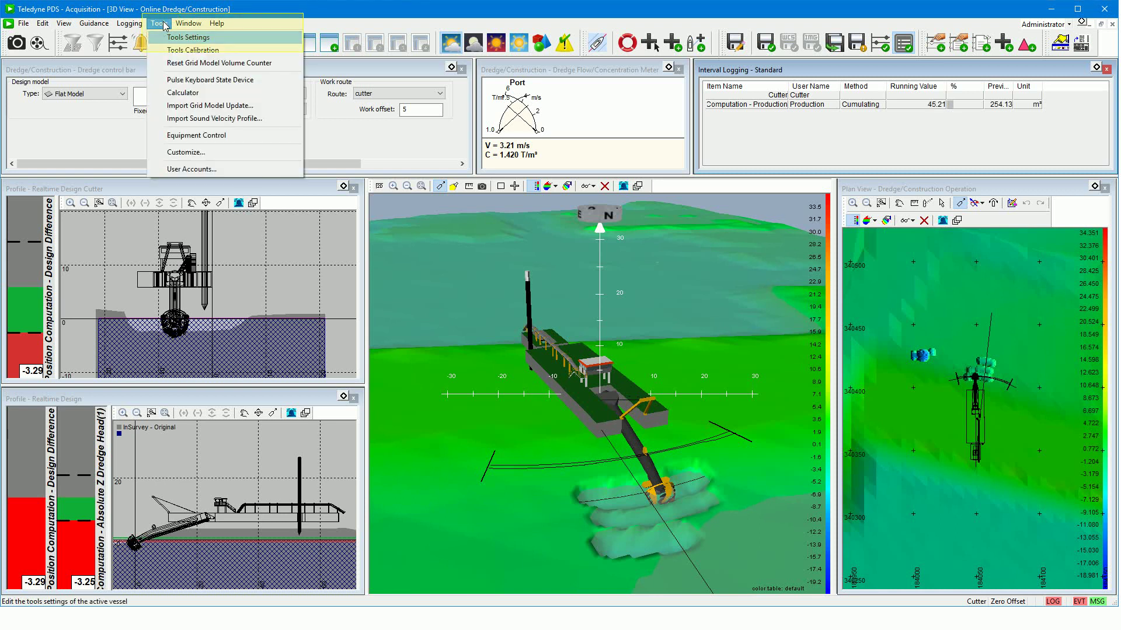
pyautogui.click(178, 38)
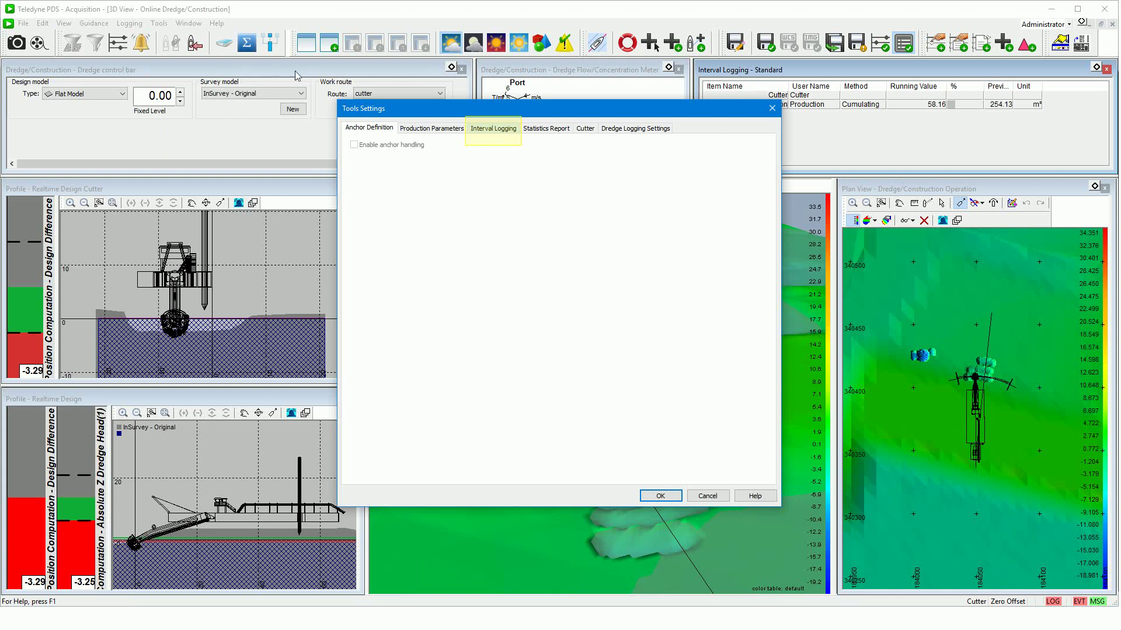
pyautogui.click(491, 131)
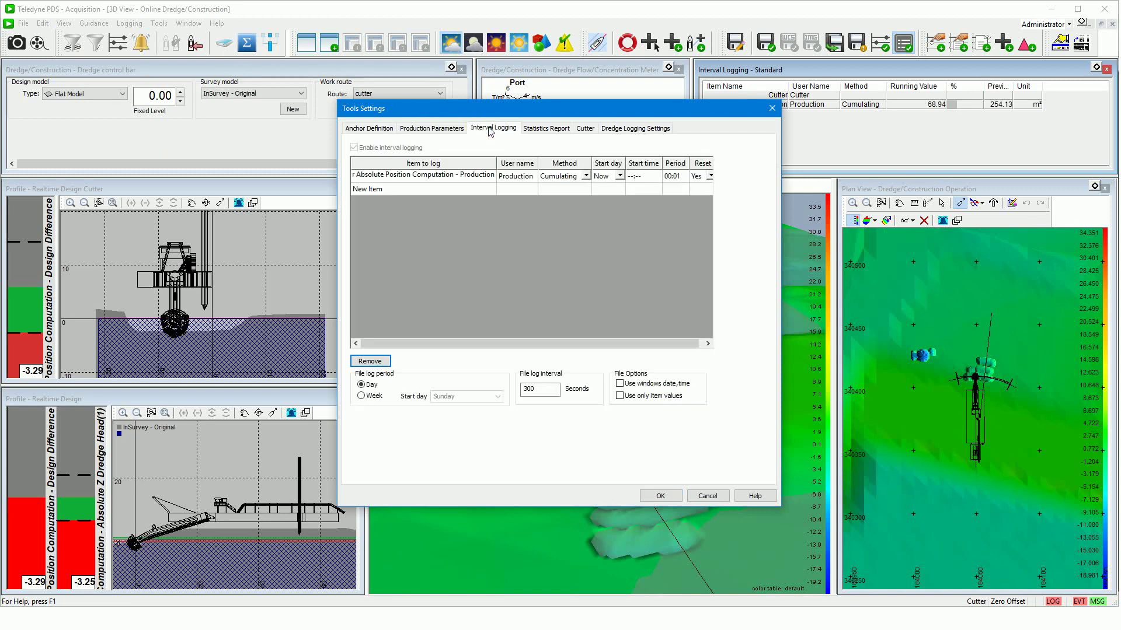
pyautogui.click(452, 178)
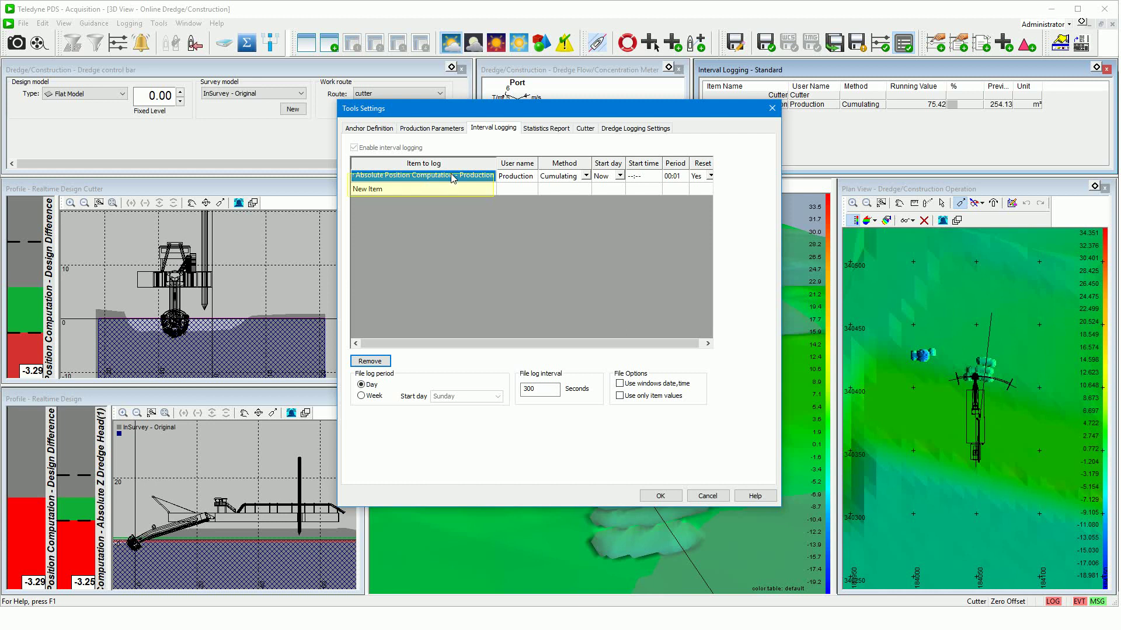
pyautogui.click(452, 178)
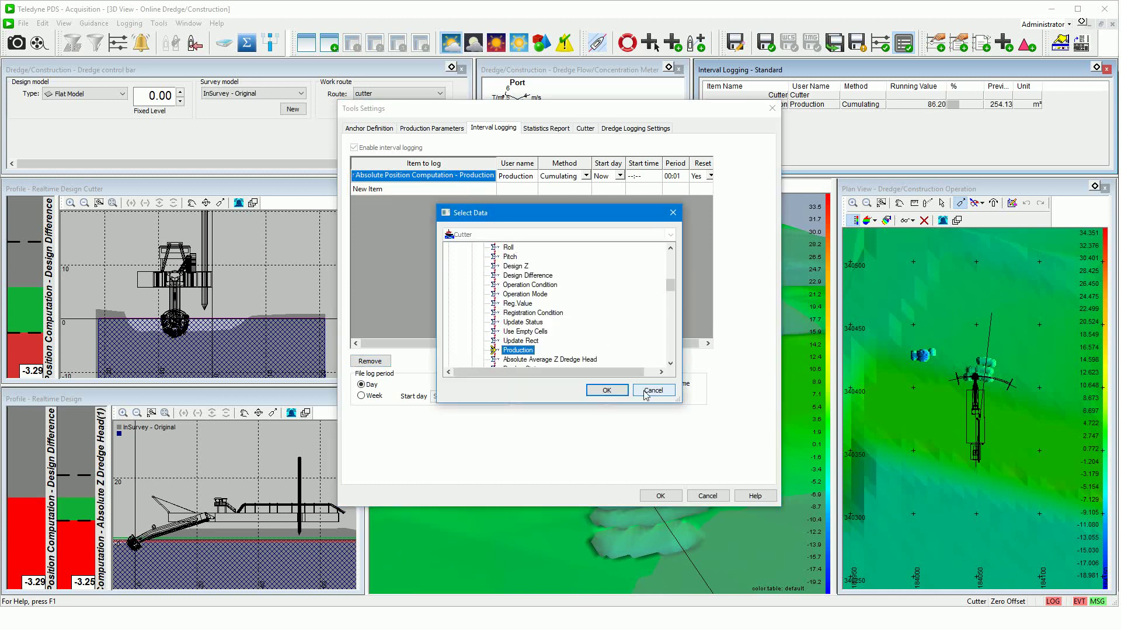
pyautogui.click(652, 390)
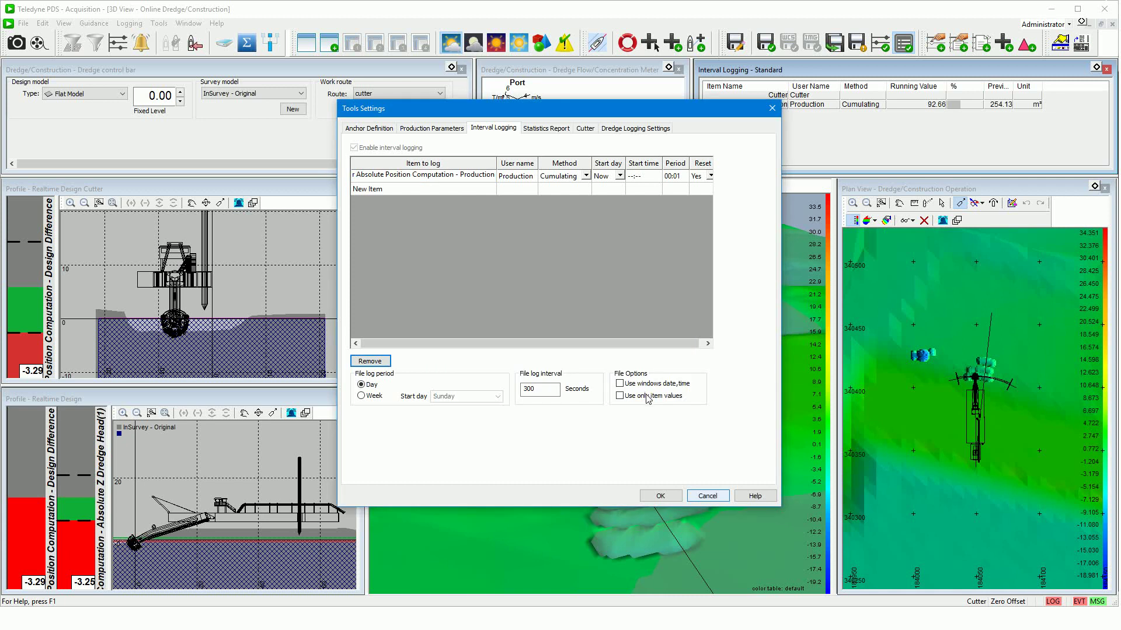
pyautogui.click(707, 496)
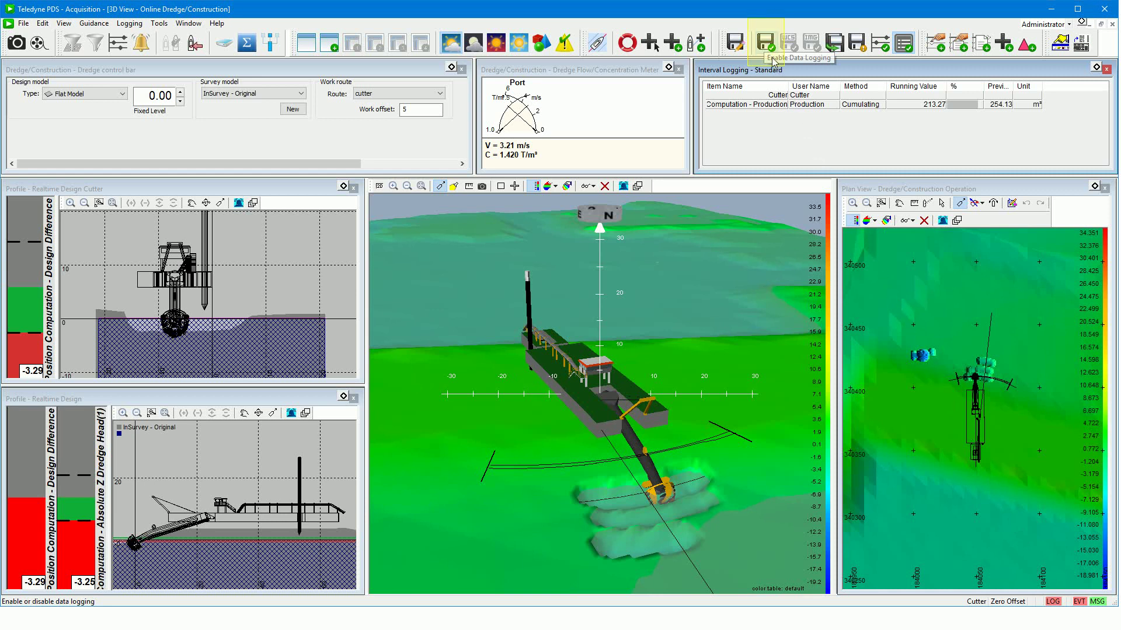
pyautogui.click(765, 46)
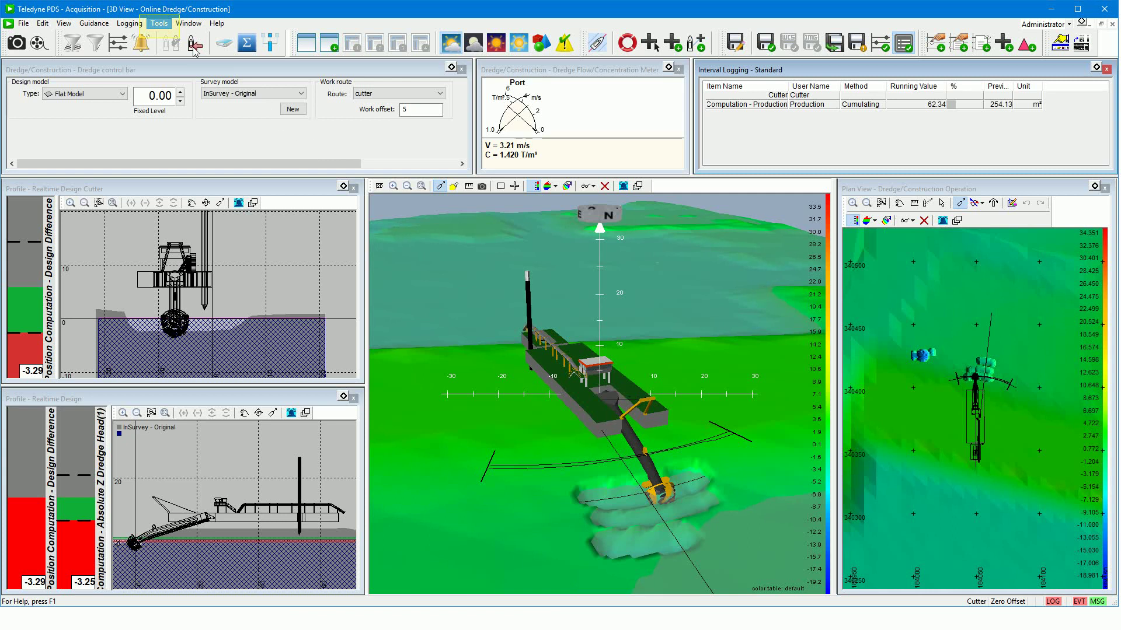
# Open the cutter's Tools Calibration and choose the Cutter on water line method.
pyautogui.click(166, 26)
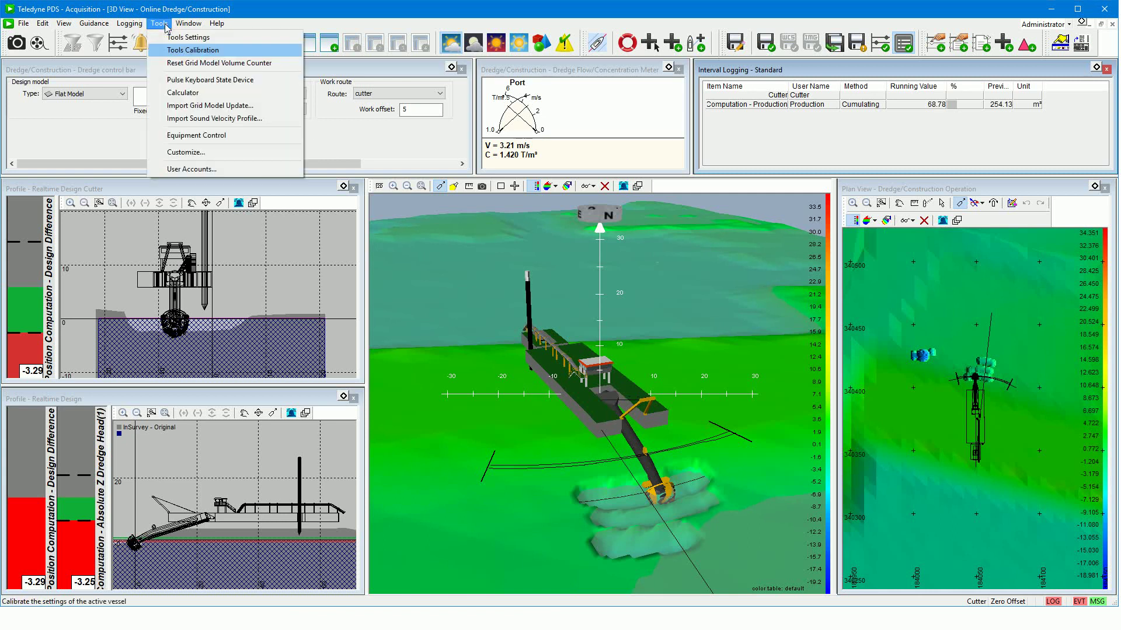
pyautogui.click(174, 50)
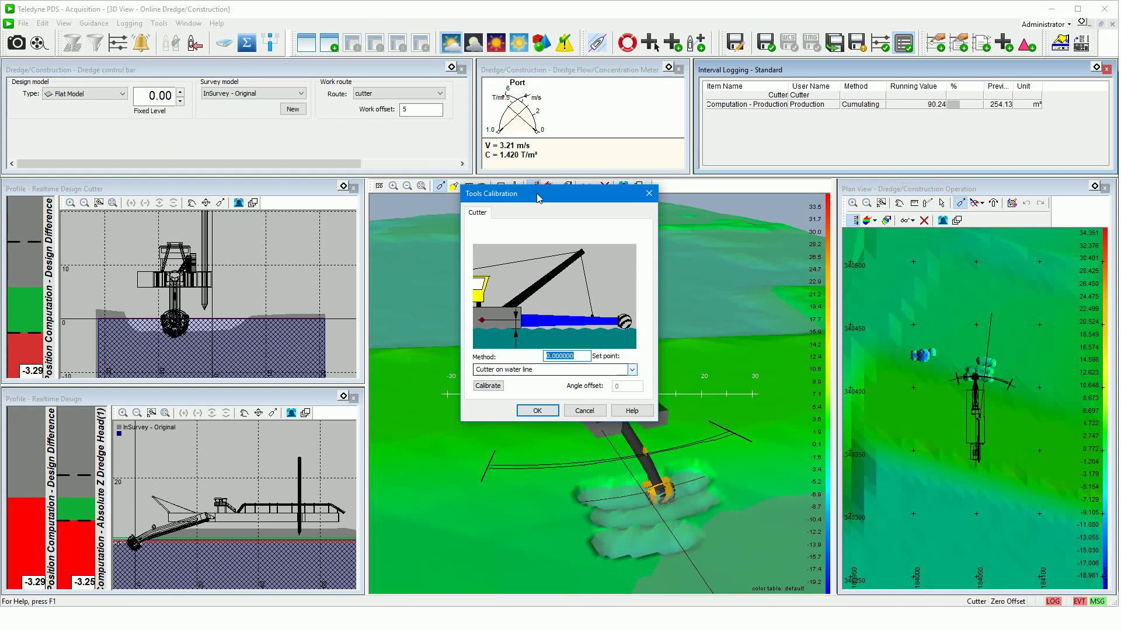
pyautogui.click(632, 370)
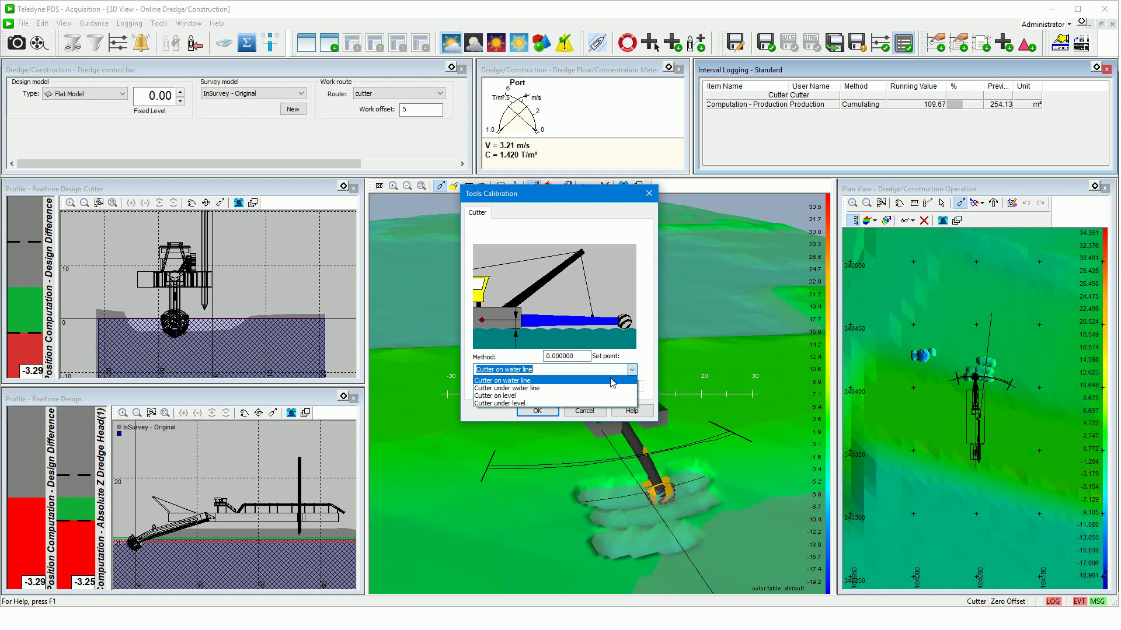
pyautogui.click(611, 381)
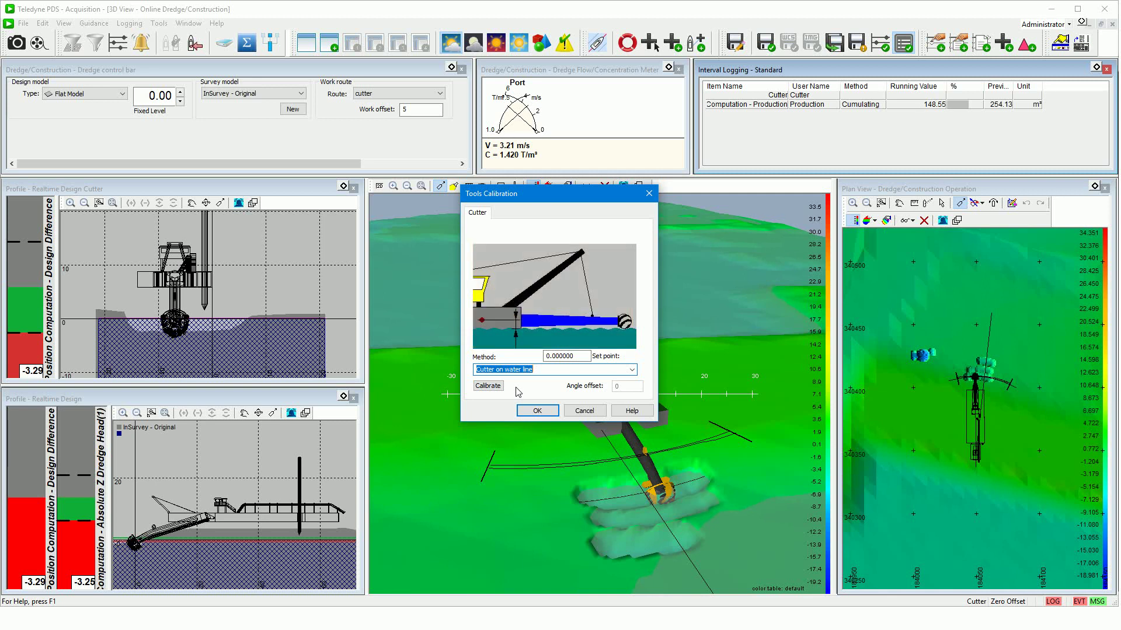
# Set the calibration set point to 1.47, calibrate the cutter and accept the calibration.
pyautogui.click(548, 356)
pyautogui.press('BackSpace')
pyautogui.press('BackSpace')
pyautogui.press('BackSpace')
pyautogui.write('1.47')
pyautogui.press('BackSpace')
pyautogui.press('BackSpace')
pyautogui.press('BackSpace')
pyautogui.press('BackSpace')
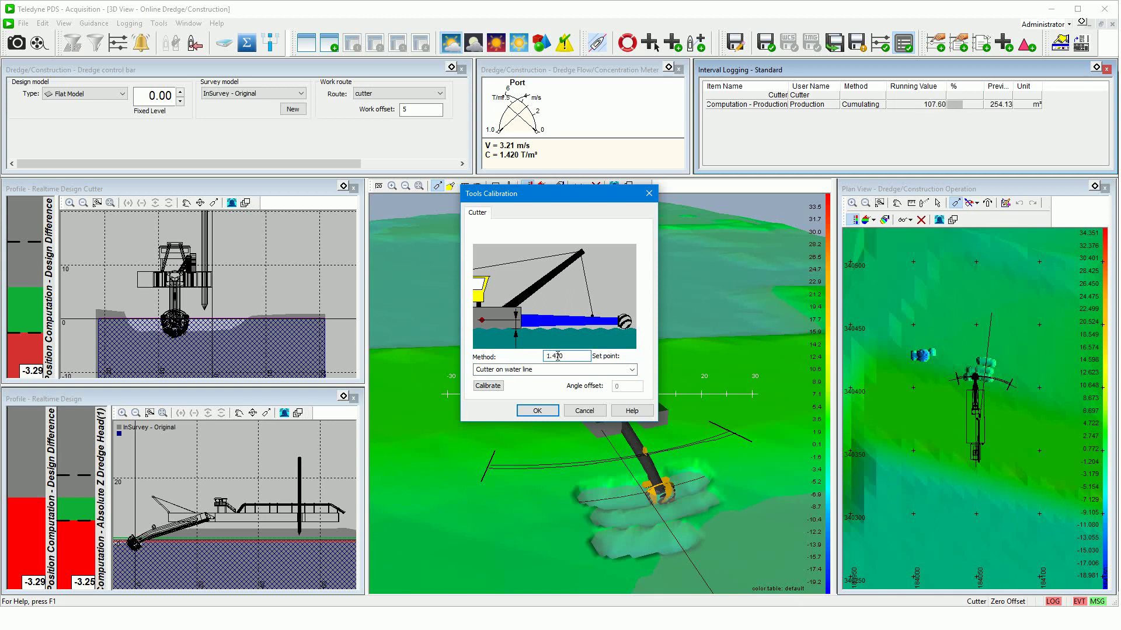
pyautogui.press('BackSpace')
pyautogui.click(498, 387)
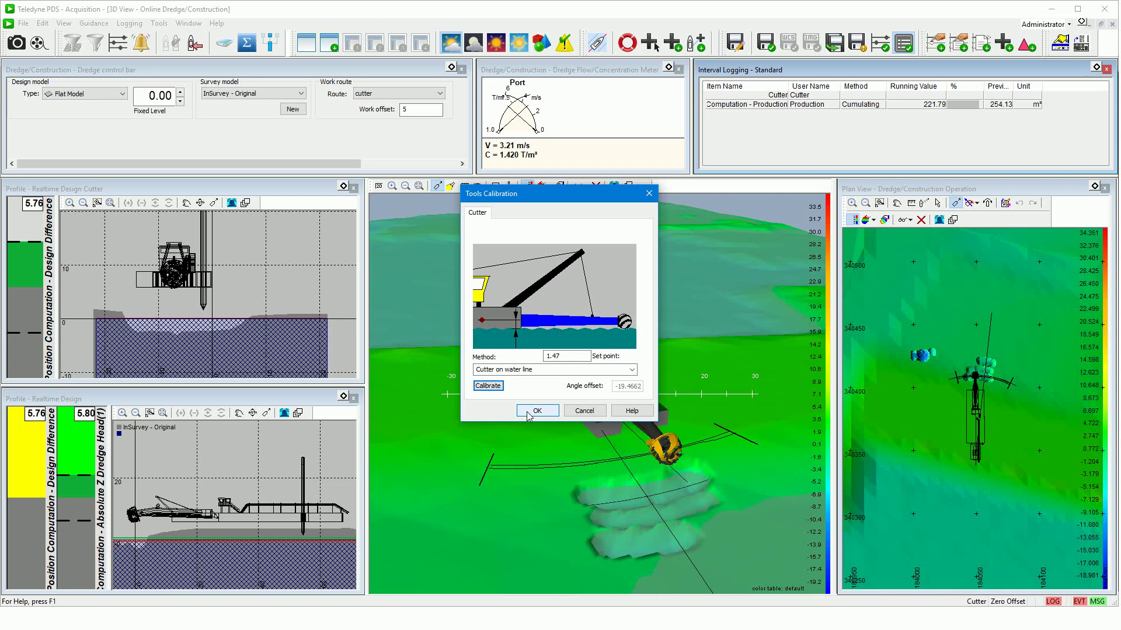
pyautogui.click(529, 412)
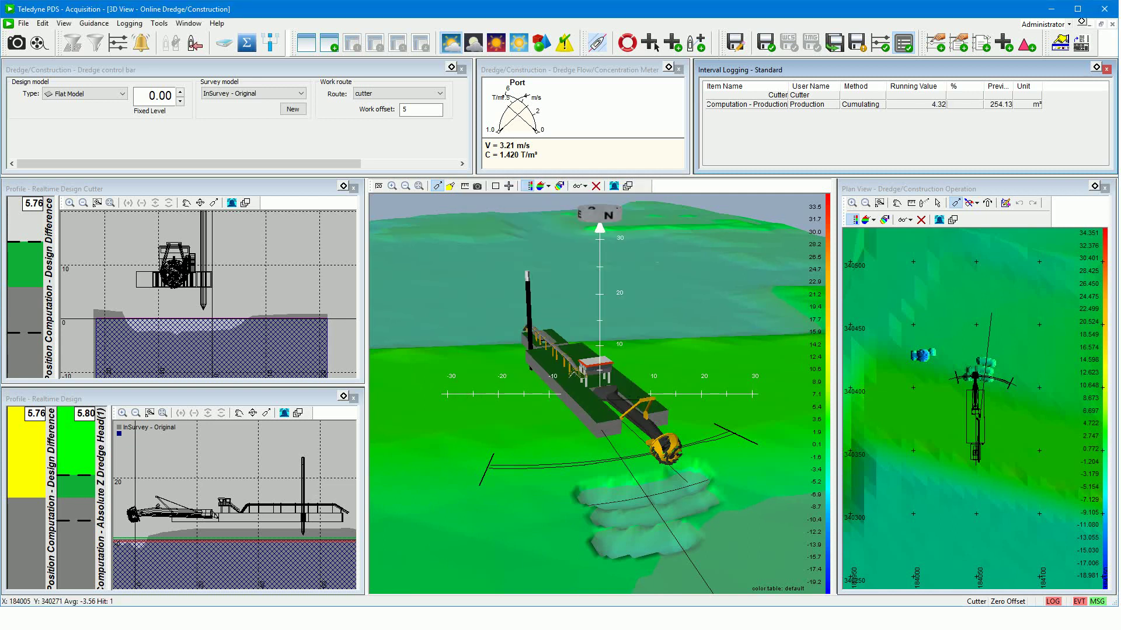